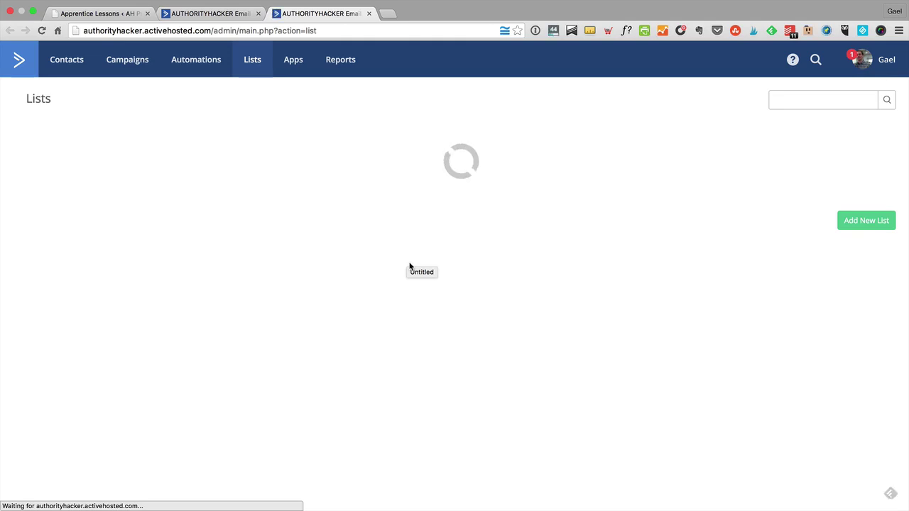
Step: Highlight the Segmentation list with its 8,905 contacts, then return to the Campaigns overview tab
{"action": "scroll", "coordinate": [410, 266], "scroll_direction": "down", "scroll_amount": 5}
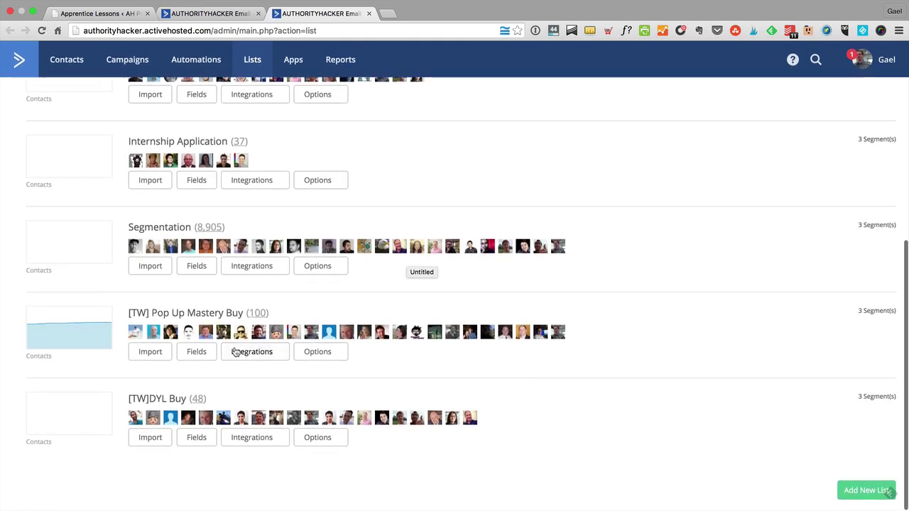
{"action": "left_click_drag", "start_coordinate": [241, 227], "coordinate": [117, 232]}
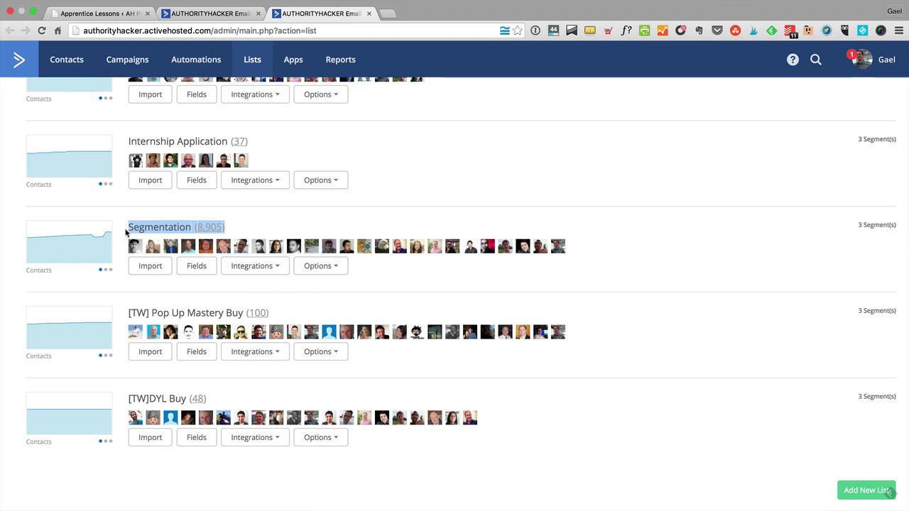
{"action": "scroll", "coordinate": [126, 232], "scroll_direction": "up", "scroll_amount": 1}
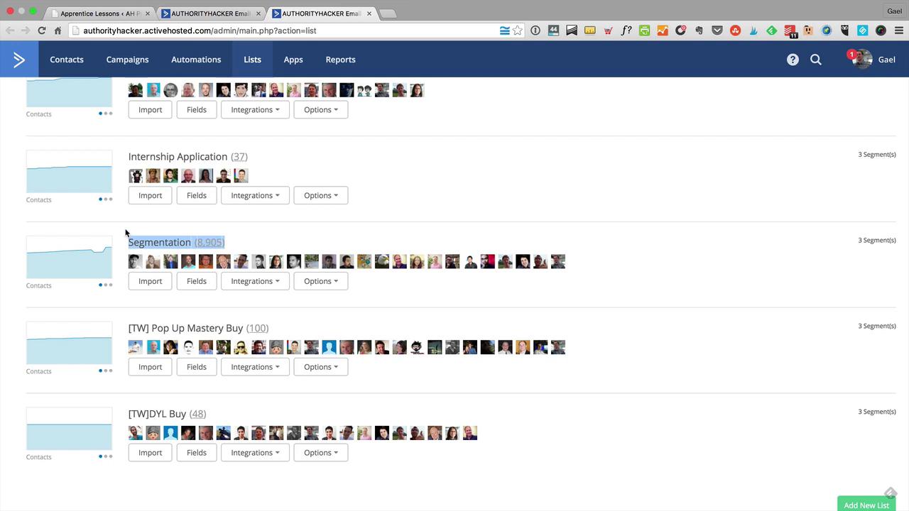
{"action": "left_click", "coordinate": [183, 19]}
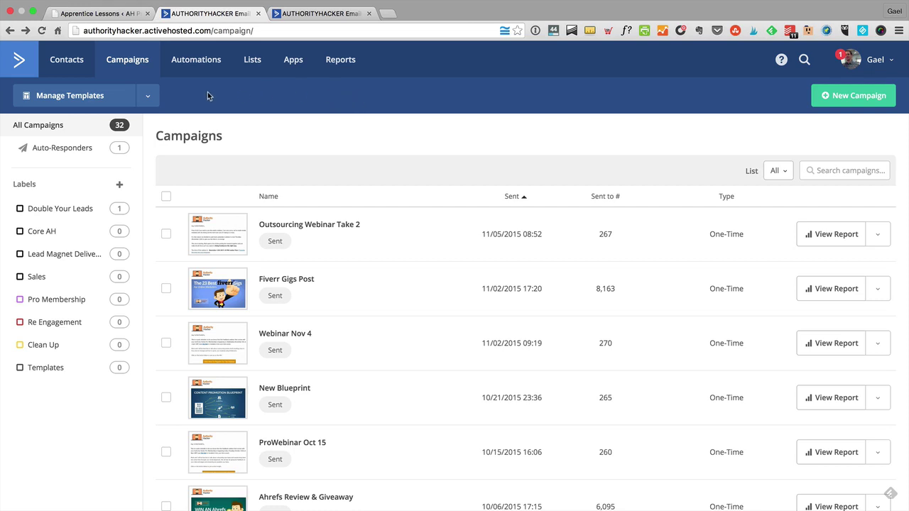
Step: Create a new template named 'Webinar Invite' using the Newsletter layout
{"action": "left_click", "coordinate": [64, 95]}
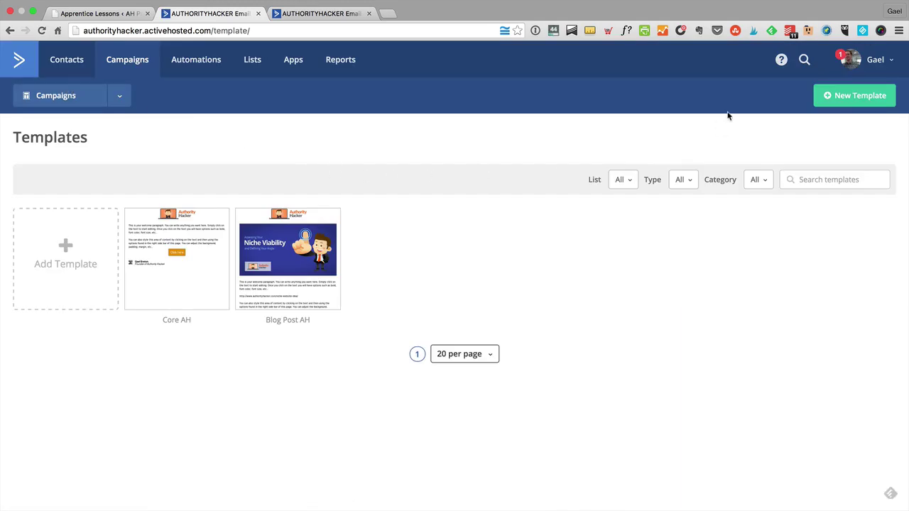
{"action": "left_click", "coordinate": [849, 96]}
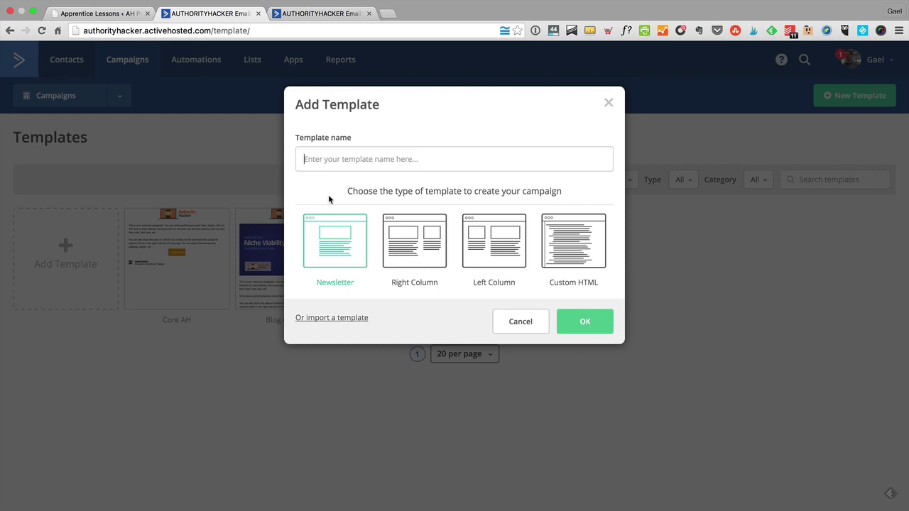
{"action": "type", "text": "Webinar Invite"}
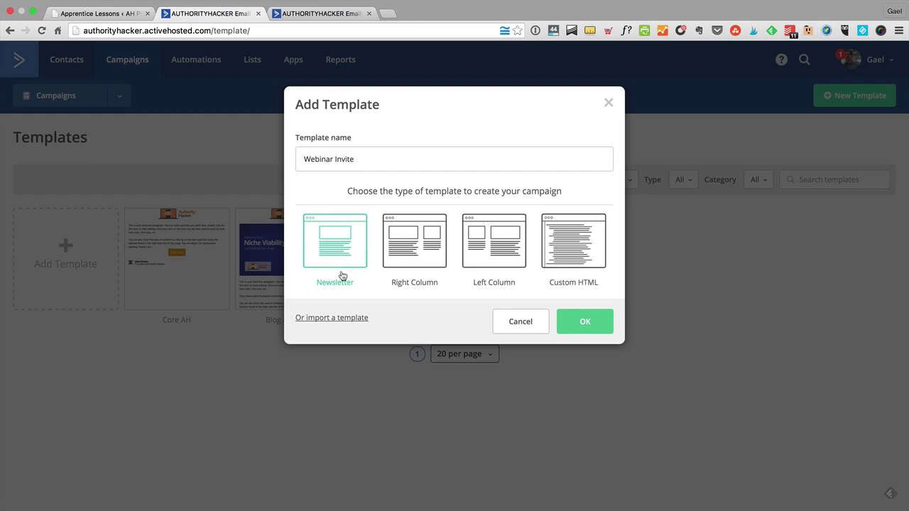
{"action": "left_click", "coordinate": [584, 324]}
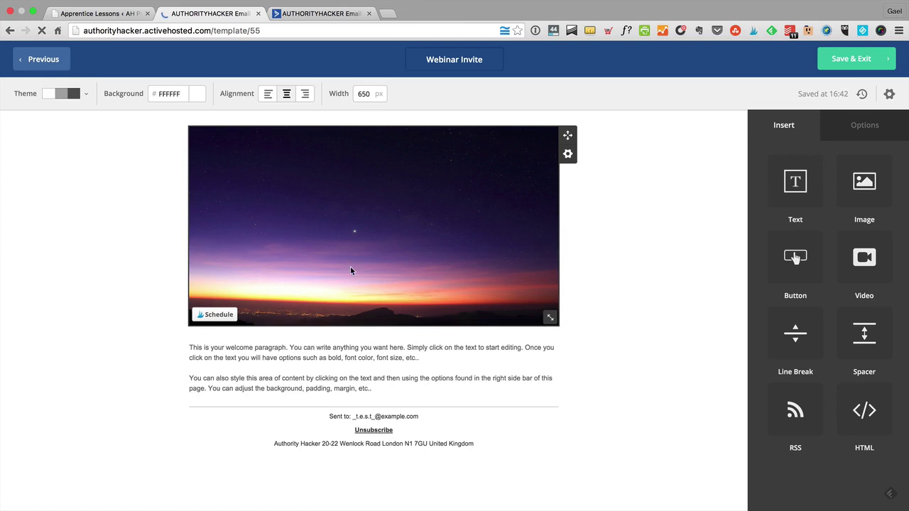
Step: Select all the welcome paragraph text and set its font size to 16 px
{"action": "left_click", "coordinate": [333, 370]}
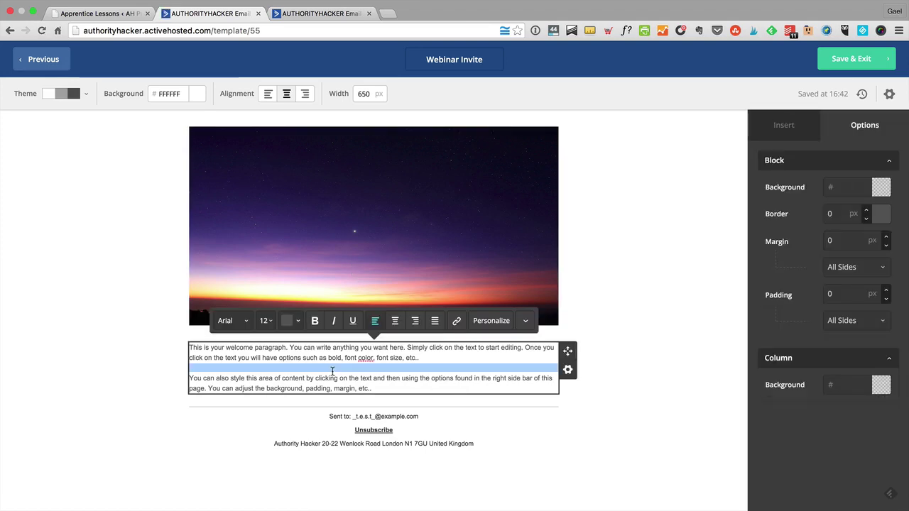
{"action": "left_click", "coordinate": [642, 298]}
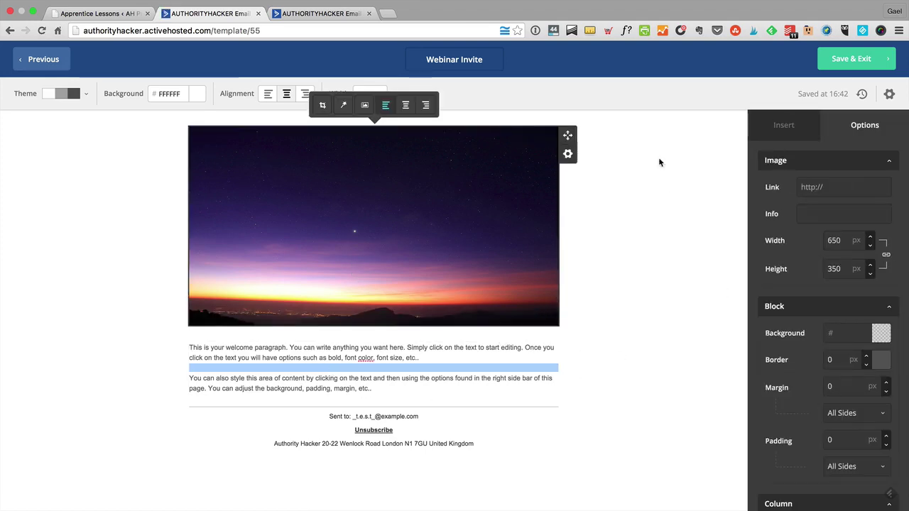
{"action": "left_click", "coordinate": [412, 367]}
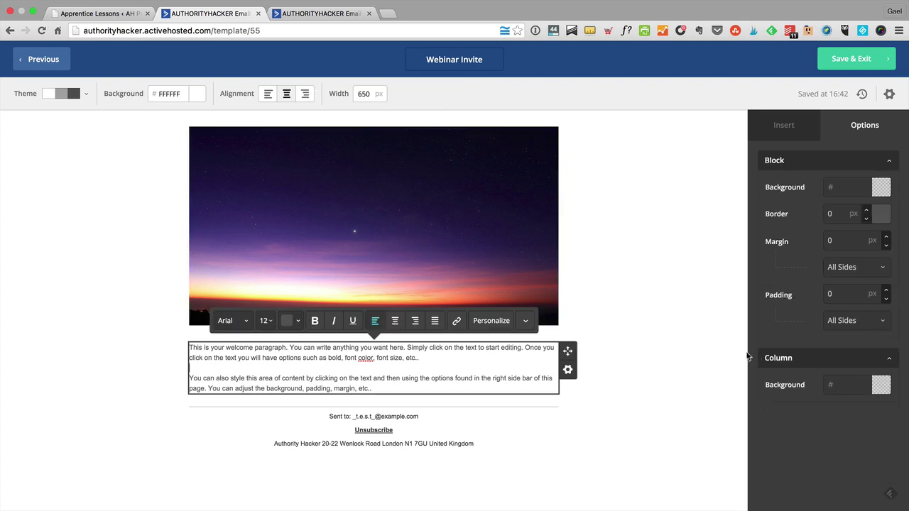
{"action": "key", "text": "super+a"}
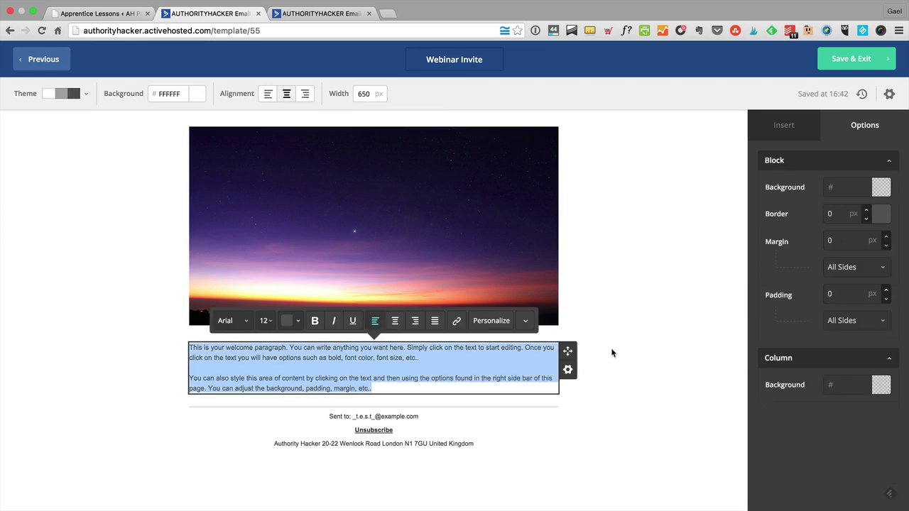
{"action": "left_click", "coordinate": [527, 321]}
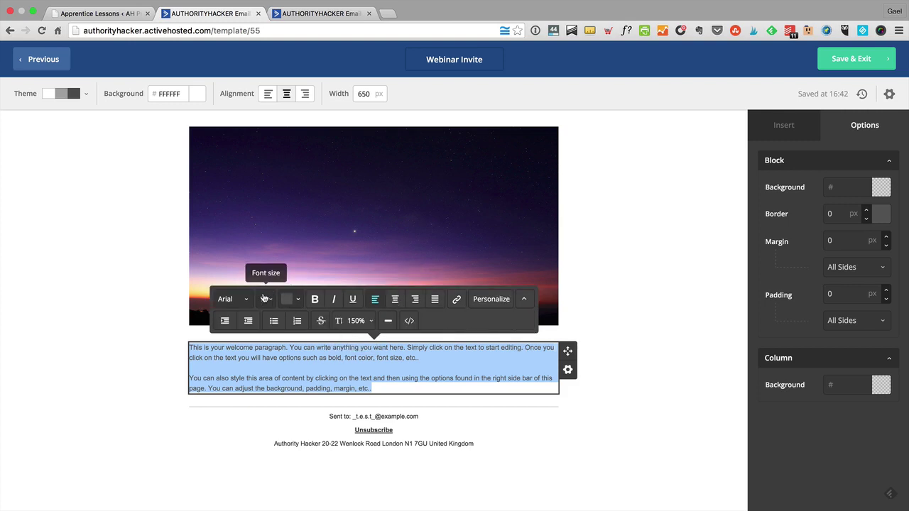
{"action": "left_click", "coordinate": [264, 298]}
{"action": "left_click", "coordinate": [291, 318]}
{"action": "left_click", "coordinate": [292, 318]}
{"action": "left_click", "coordinate": [291, 319]}
{"action": "left_click", "coordinate": [291, 318]}
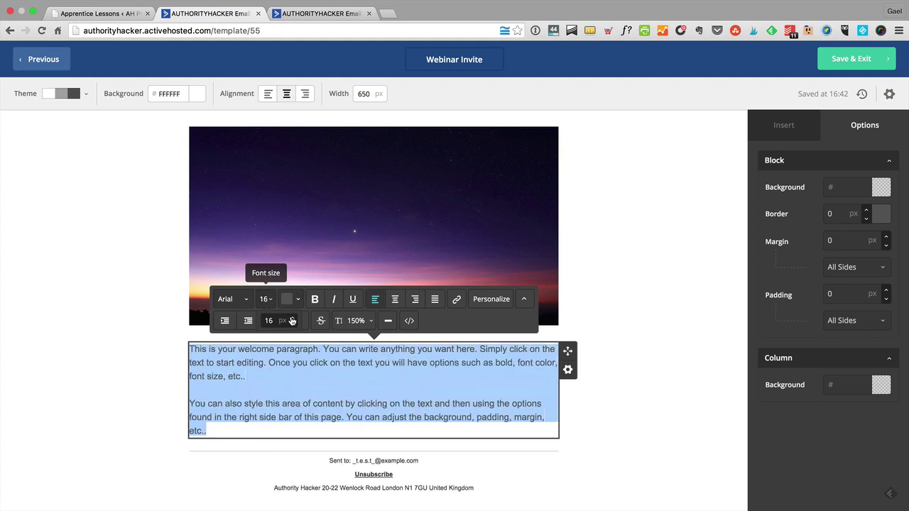
Step: Change the welcome text font to Verdana with 154% line height
{"action": "left_click", "coordinate": [233, 299]}
{"action": "scroll", "coordinate": [242, 398], "scroll_direction": "down", "scroll_amount": 2}
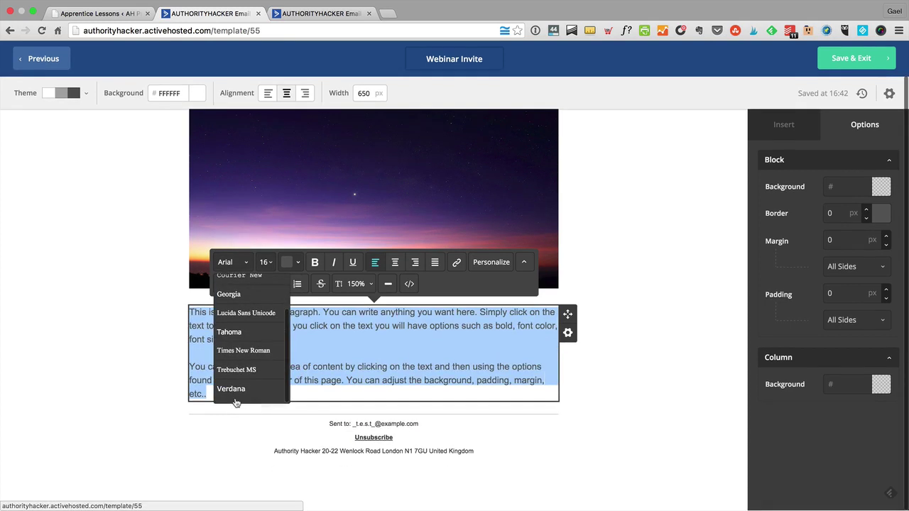
{"action": "left_click", "coordinate": [237, 390]}
{"action": "left_click", "coordinate": [352, 288]}
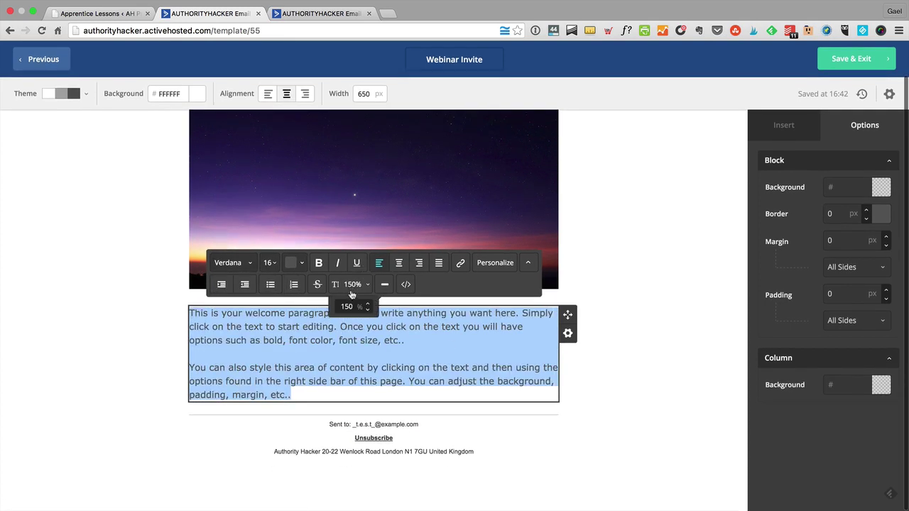
{"action": "left_click", "coordinate": [368, 304]}
{"action": "left_click", "coordinate": [368, 304]}
{"action": "left_click", "coordinate": [368, 304]}
{"action": "left_click", "coordinate": [368, 305]}
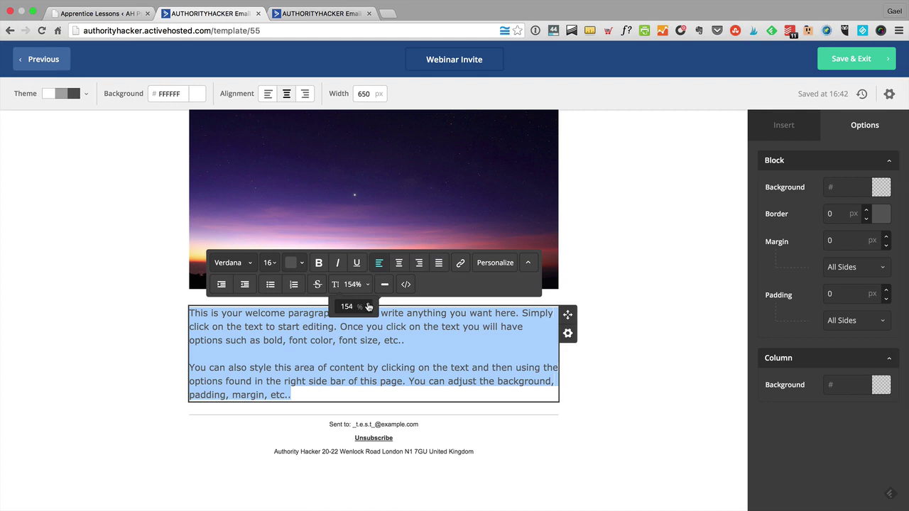
{"action": "left_click", "coordinate": [633, 299]}
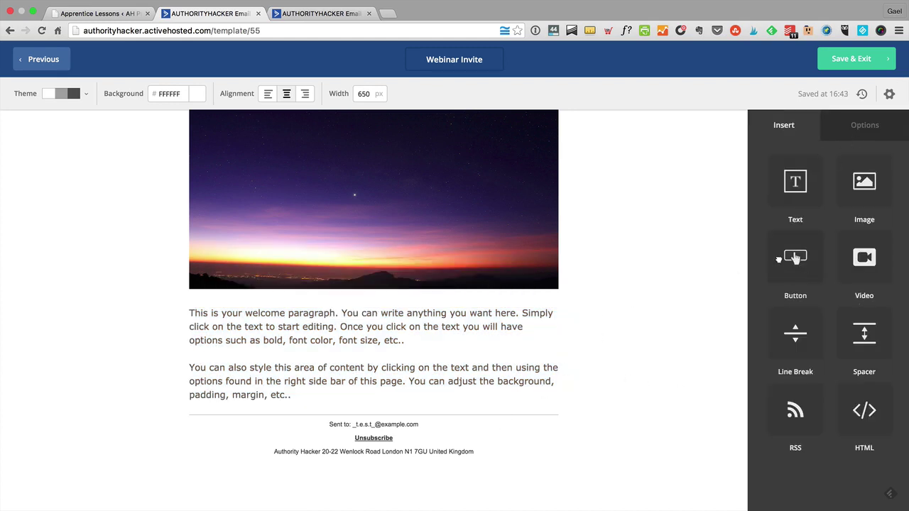
Step: Add a Click here button below the welcome text and return to the templates list
{"action": "left_click_drag", "start_coordinate": [794, 258], "coordinate": [413, 395]}
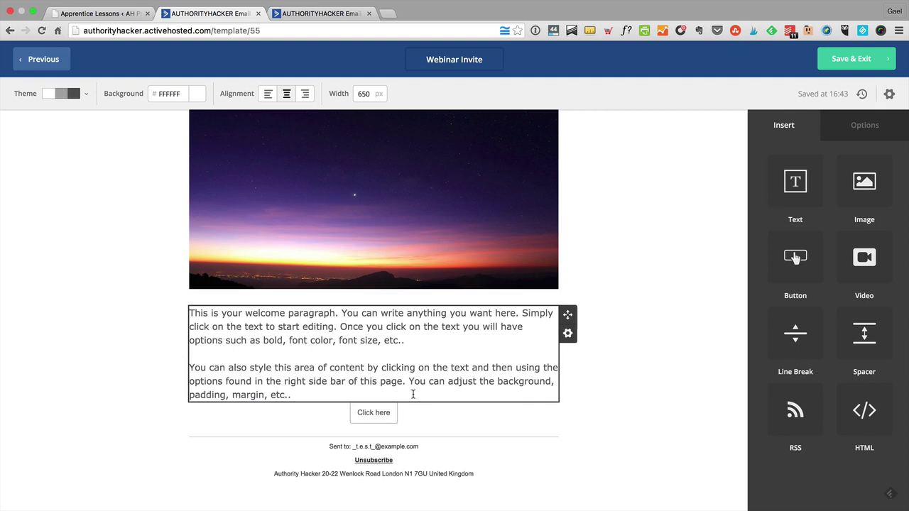
{"action": "left_click", "coordinate": [456, 422]}
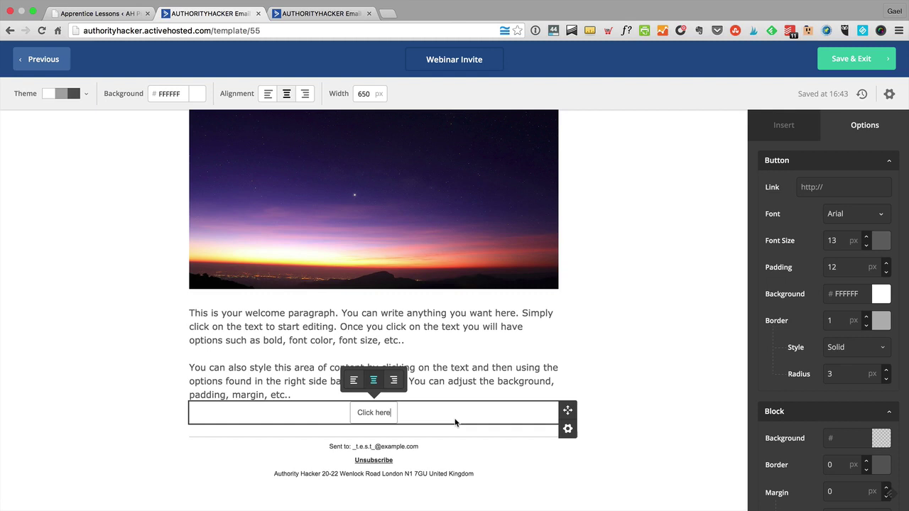
{"action": "left_click", "coordinate": [32, 60]}
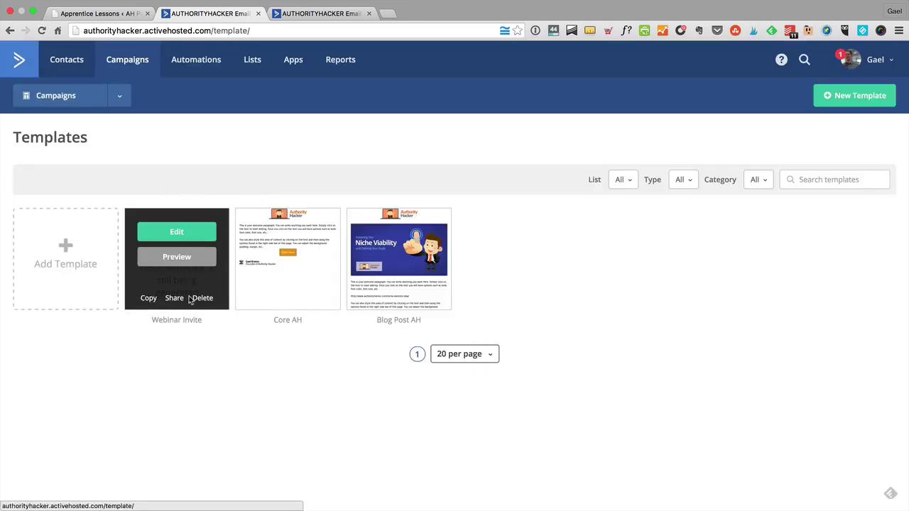
Step: Delete the Webinar Invite template, then start a new campaign from the Campaigns list
{"action": "left_click", "coordinate": [202, 298]}
{"action": "left_click", "coordinate": [576, 167]}
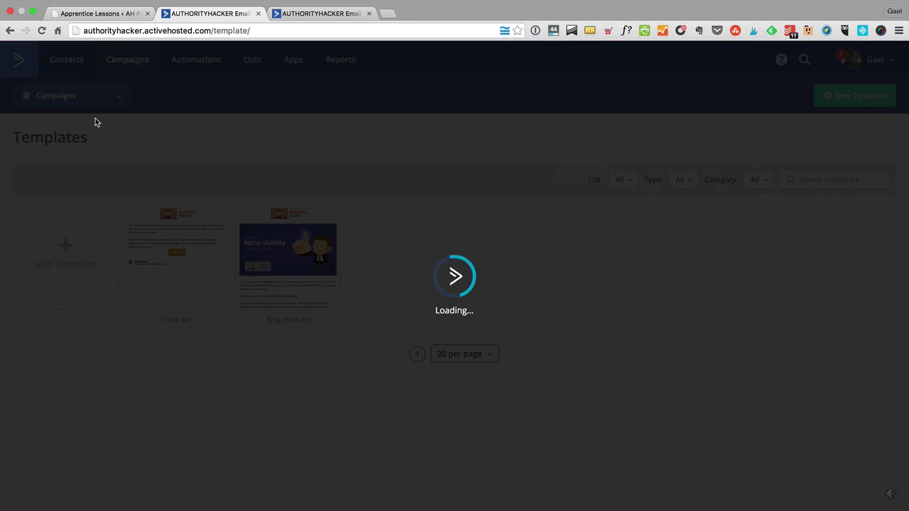
{"action": "left_click", "coordinate": [64, 95]}
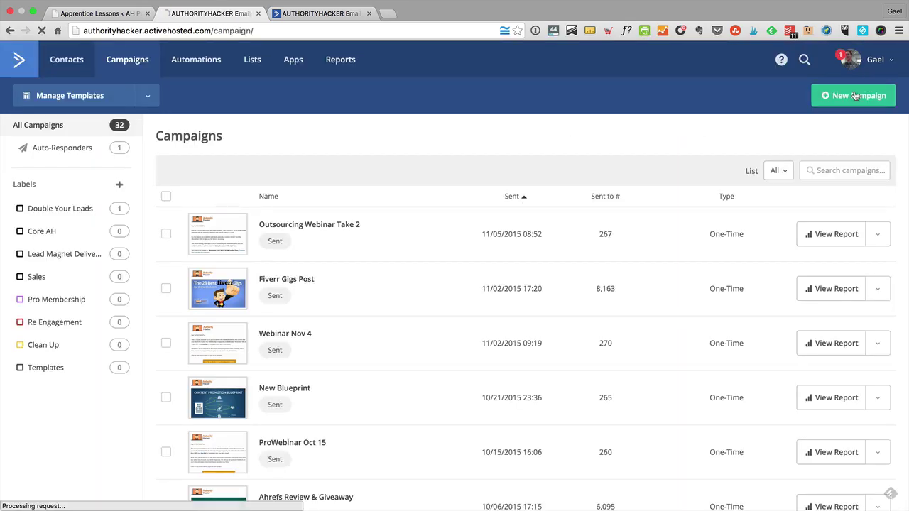
{"action": "left_click", "coordinate": [856, 96]}
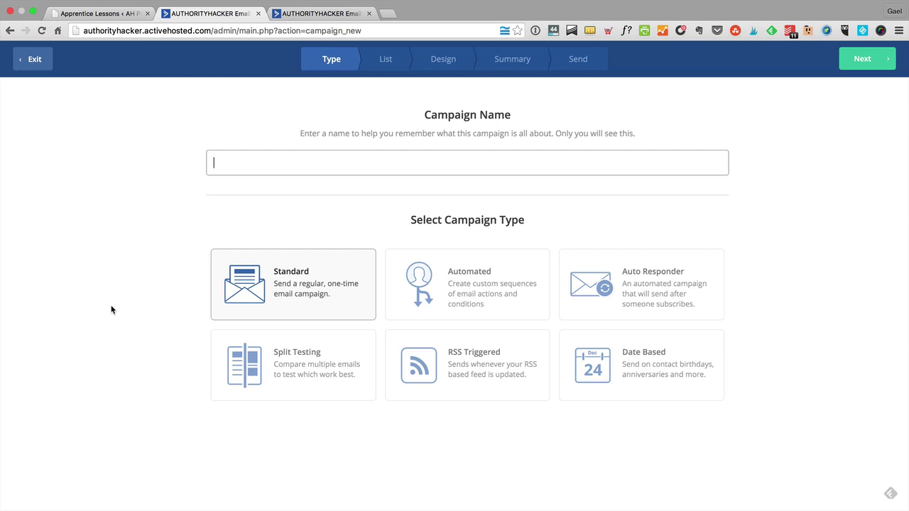
Step: Compare the campaign types and settle on Standard rather than Split Testing
{"action": "left_click", "coordinate": [450, 270]}
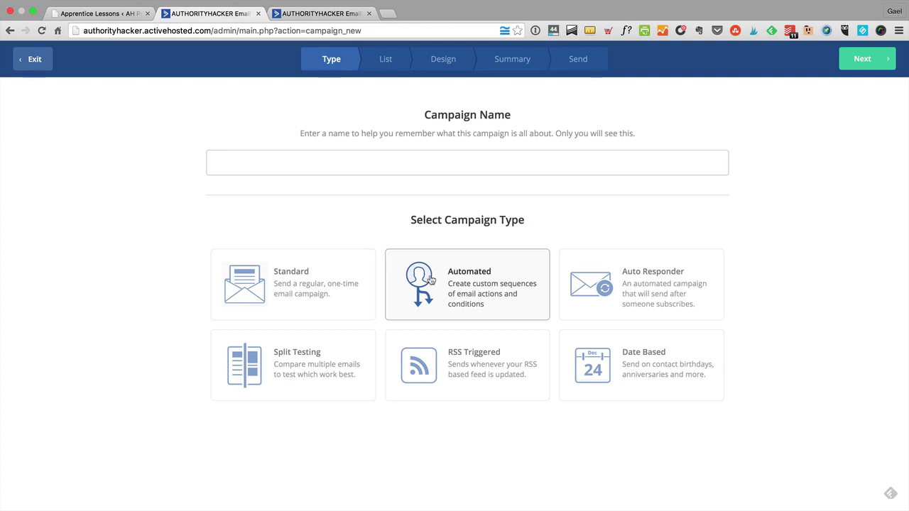
{"action": "left_click", "coordinate": [636, 264]}
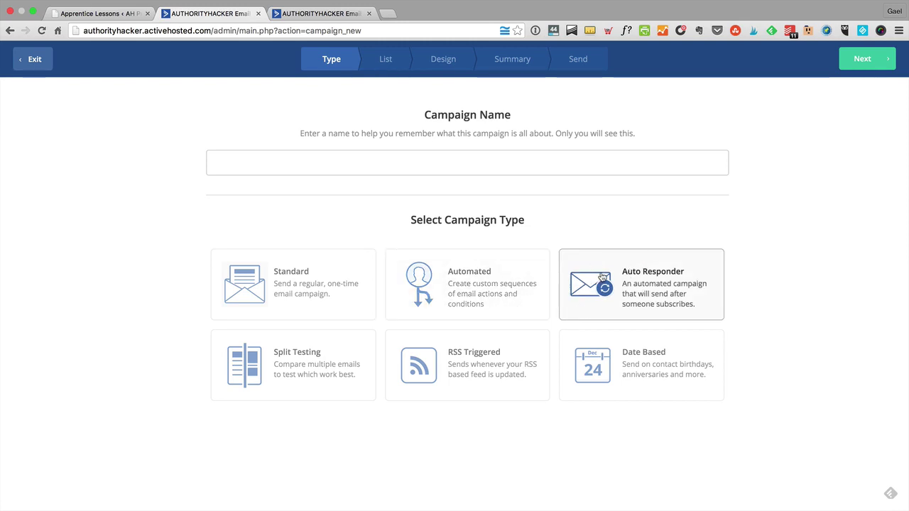
{"action": "left_click", "coordinate": [620, 361]}
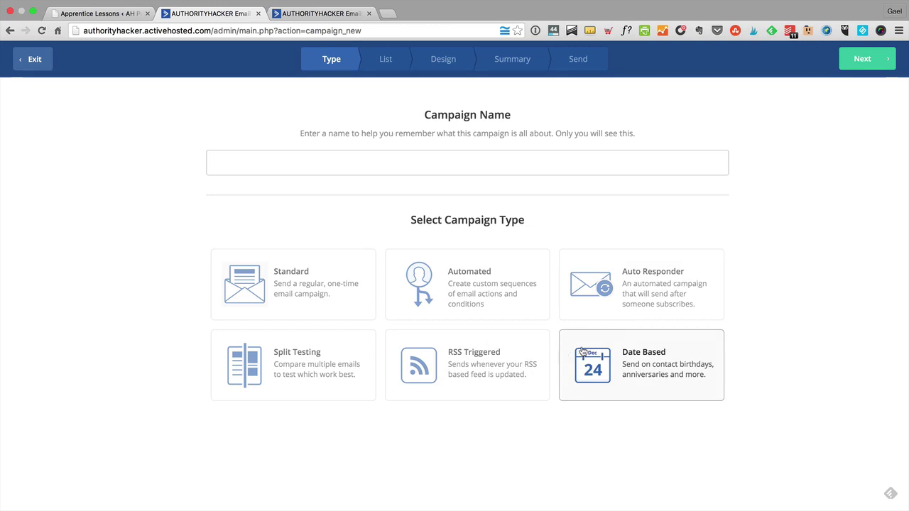
{"action": "left_click", "coordinate": [455, 353]}
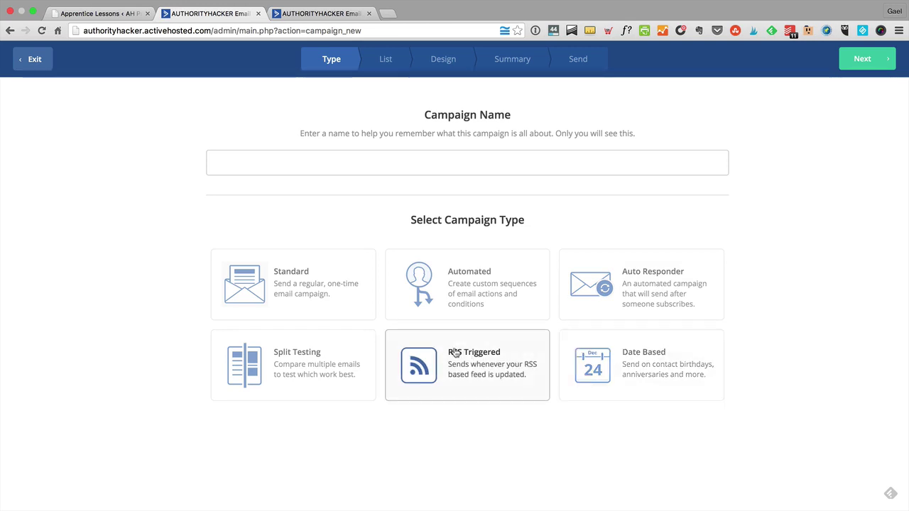
{"action": "left_click", "coordinate": [300, 351]}
{"action": "left_click", "coordinate": [288, 280]}
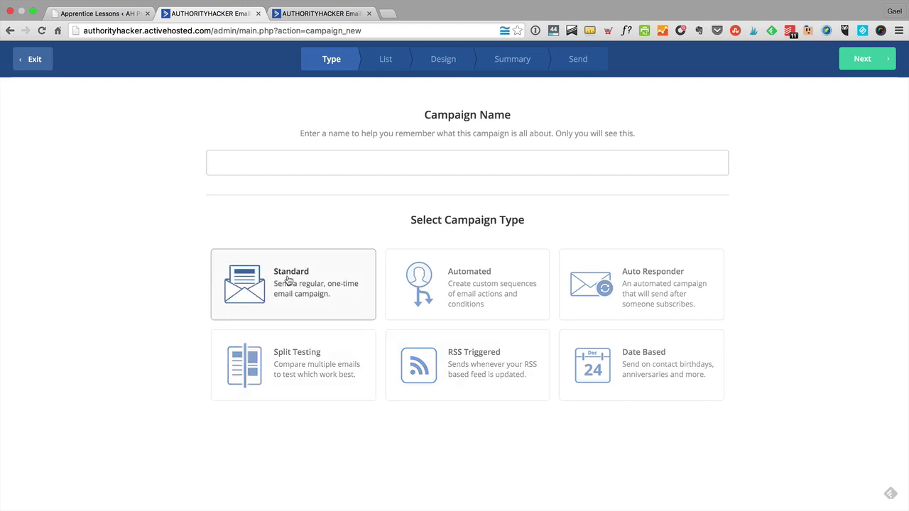
{"action": "left_click", "coordinate": [302, 376]}
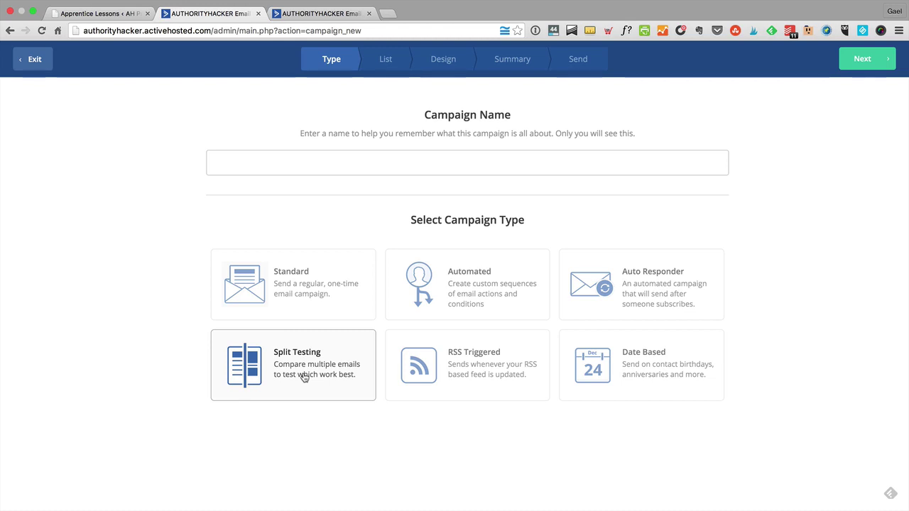
{"action": "left_click", "coordinate": [273, 287]}
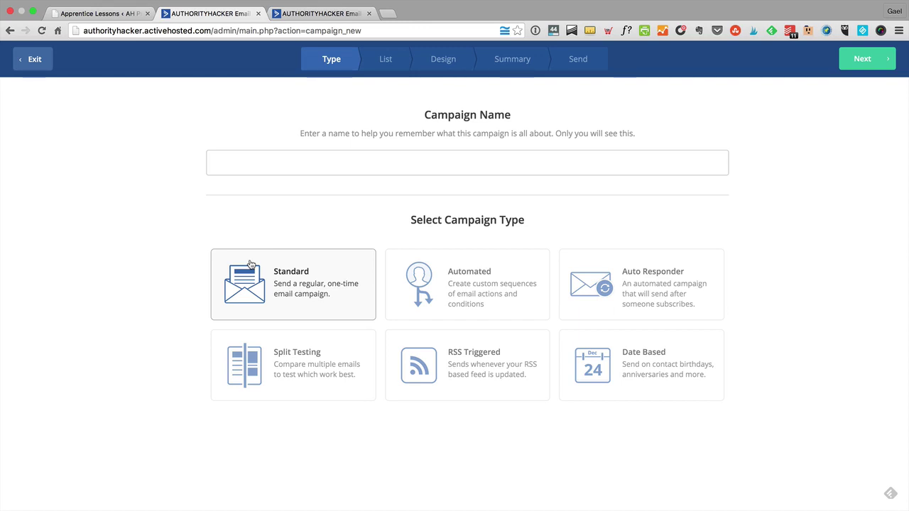
Step: Name the campaign 'Demo', pick the Segmentation list as recipients, and show its segment options
{"action": "left_click", "coordinate": [265, 167]}
{"action": "type", "text": "Demo"}
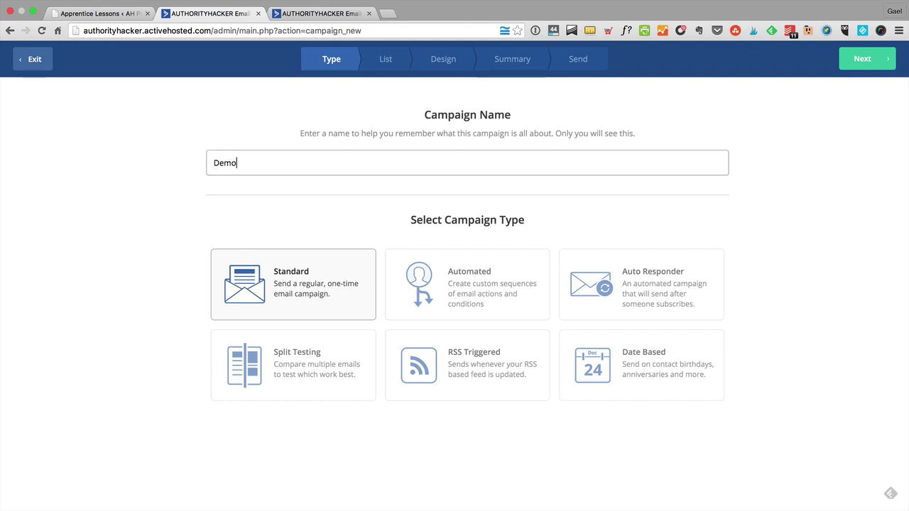
{"action": "left_click", "coordinate": [886, 56]}
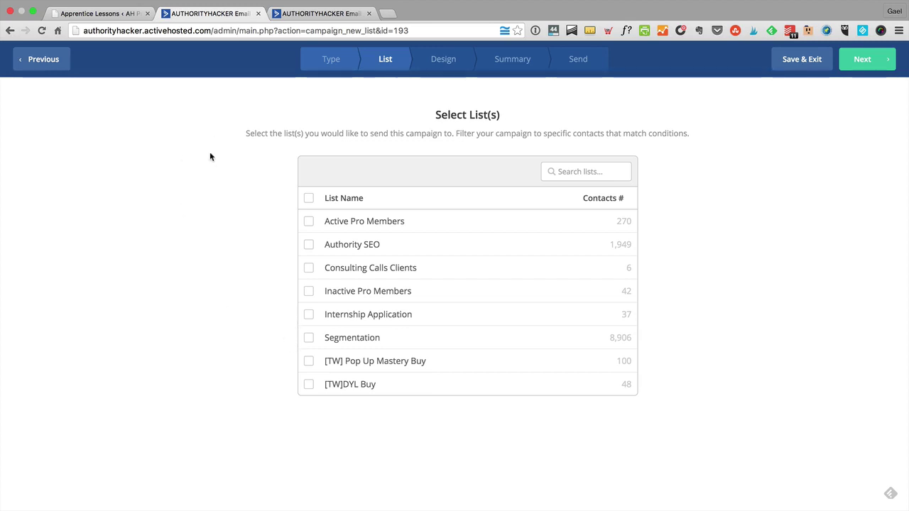
{"action": "left_click", "coordinate": [308, 338]}
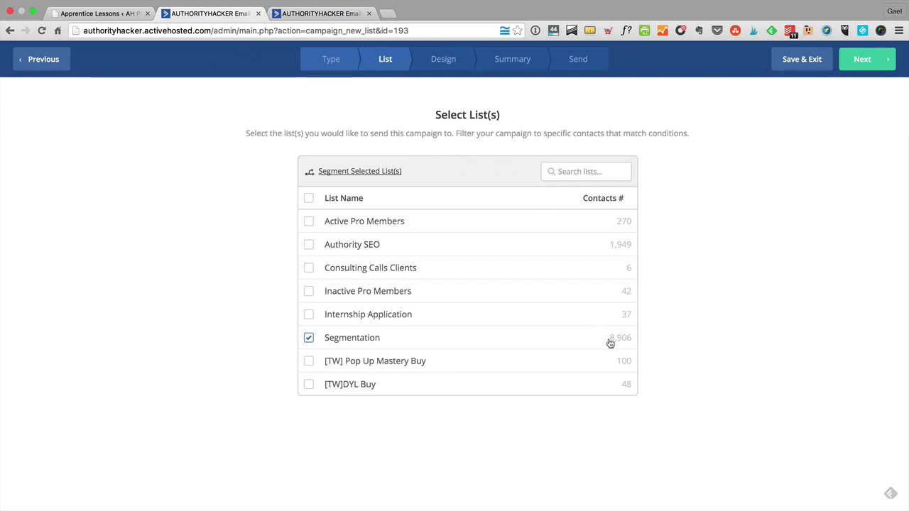
{"action": "left_click", "coordinate": [351, 178]}
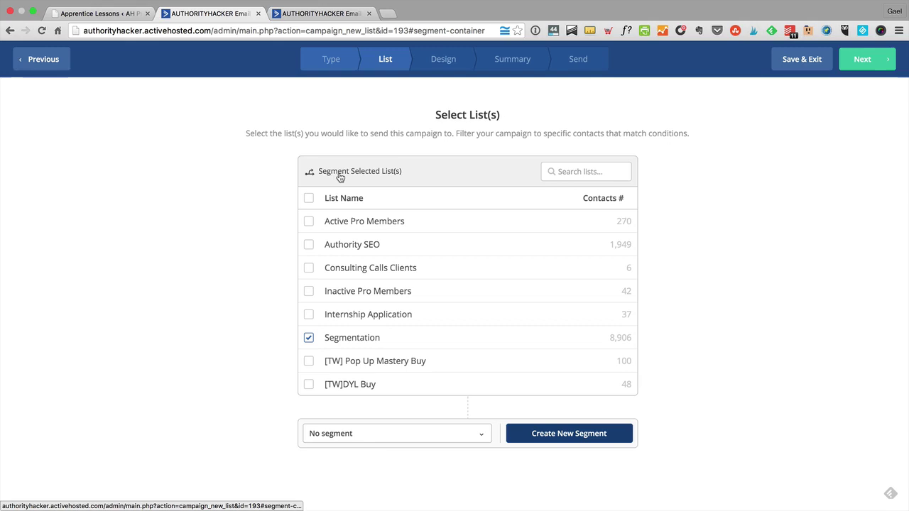
Step: Create an 'SEO' segment with the condition Tag Exists 'active pro member' and save it
{"action": "left_click", "coordinate": [547, 441]}
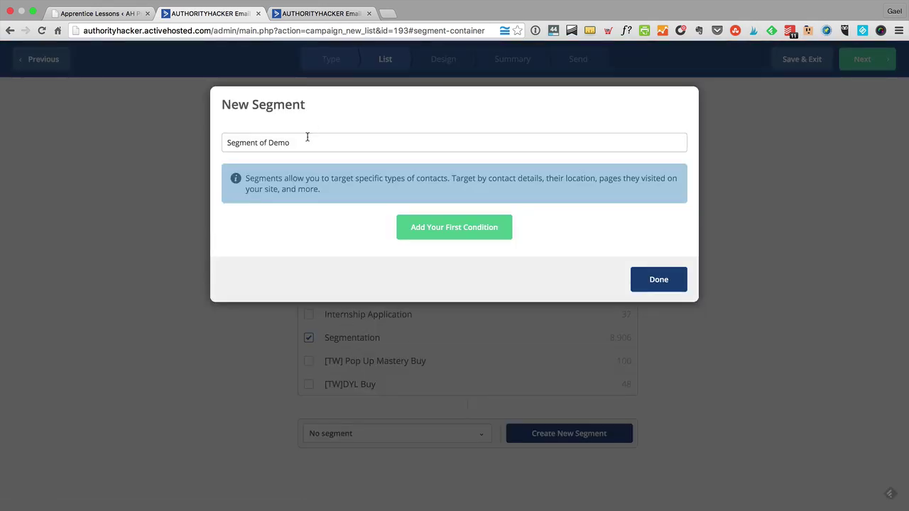
{"action": "key", "text": "alt+shift+Right"}
{"action": "triple_click", "coordinate": [319, 137]}
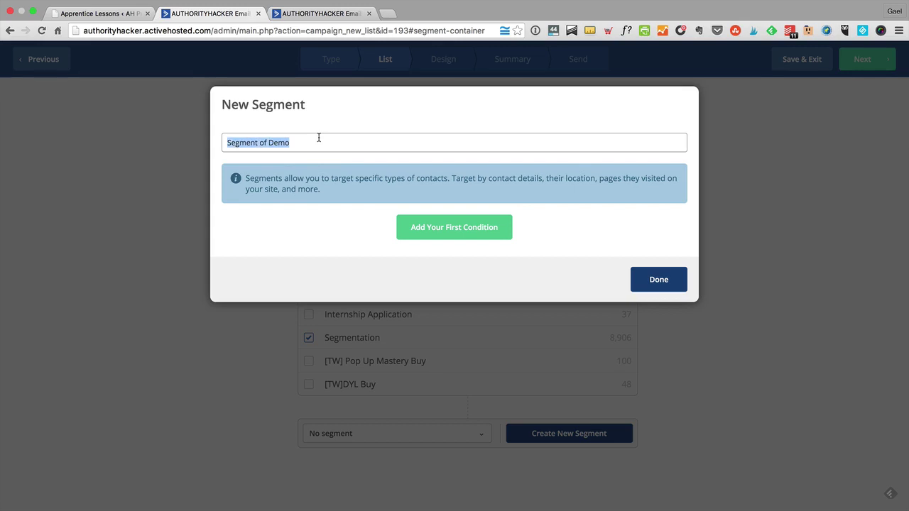
{"action": "type", "text": "SEO"}
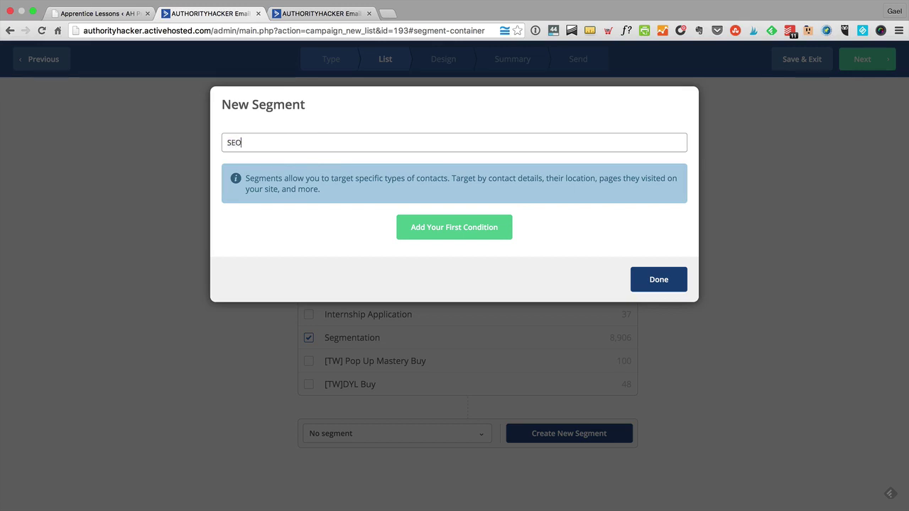
{"action": "left_click", "coordinate": [459, 229]}
{"action": "left_click", "coordinate": [289, 190]}
{"action": "type", "text": "t"}
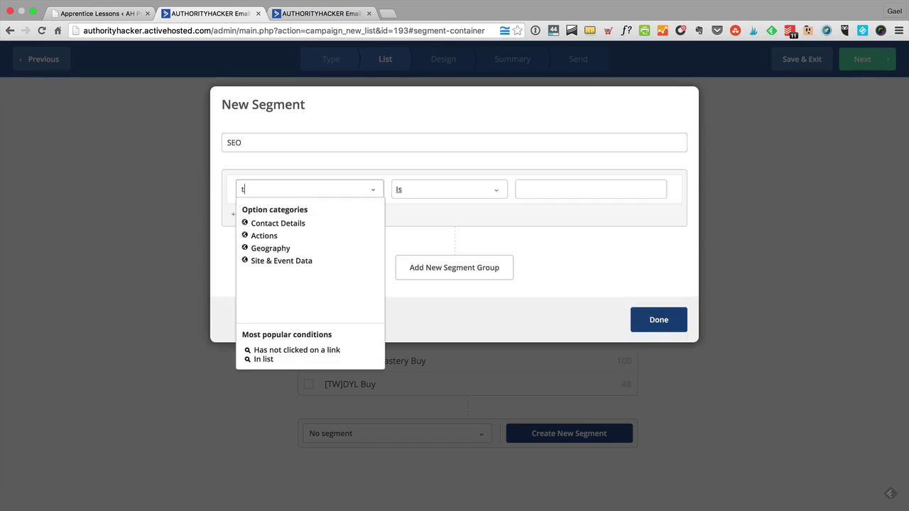
{"action": "type", "text": "ag"}
{"action": "left_click", "coordinate": [281, 210]}
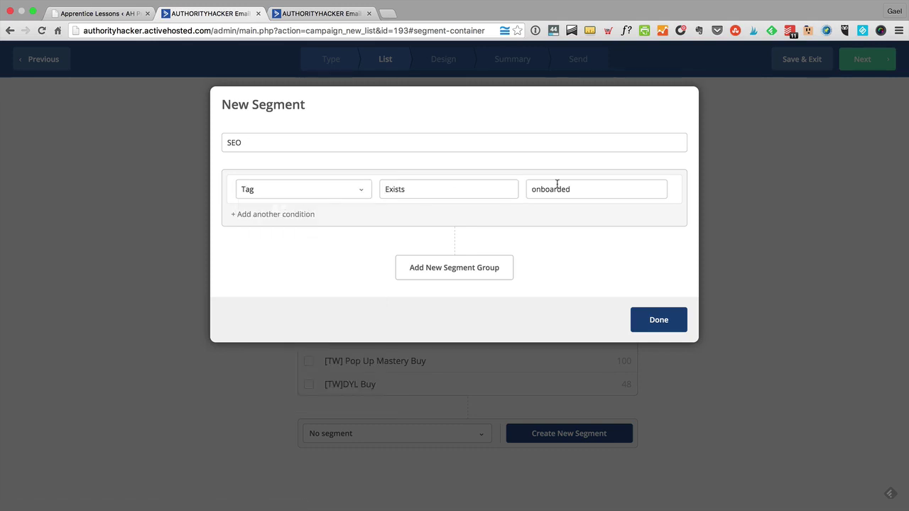
{"action": "left_click", "coordinate": [579, 187]}
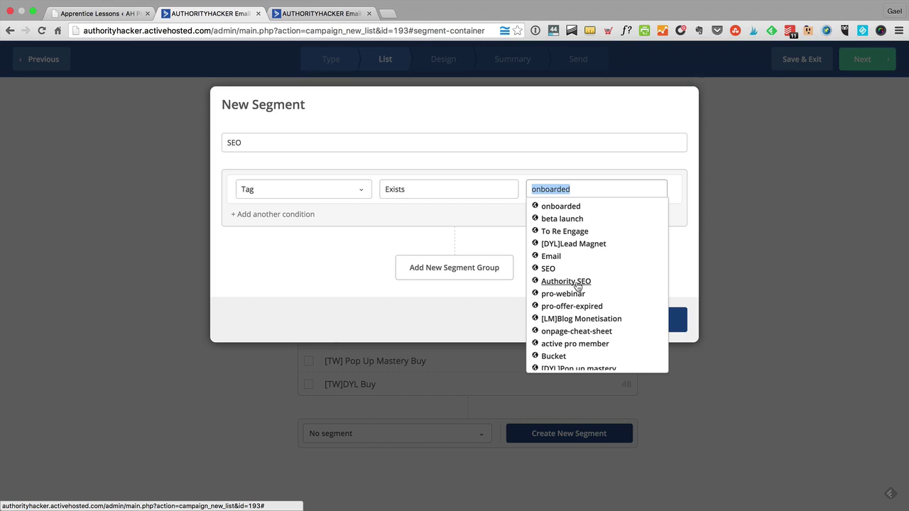
{"action": "scroll", "coordinate": [577, 284], "scroll_direction": "down", "scroll_amount": 1}
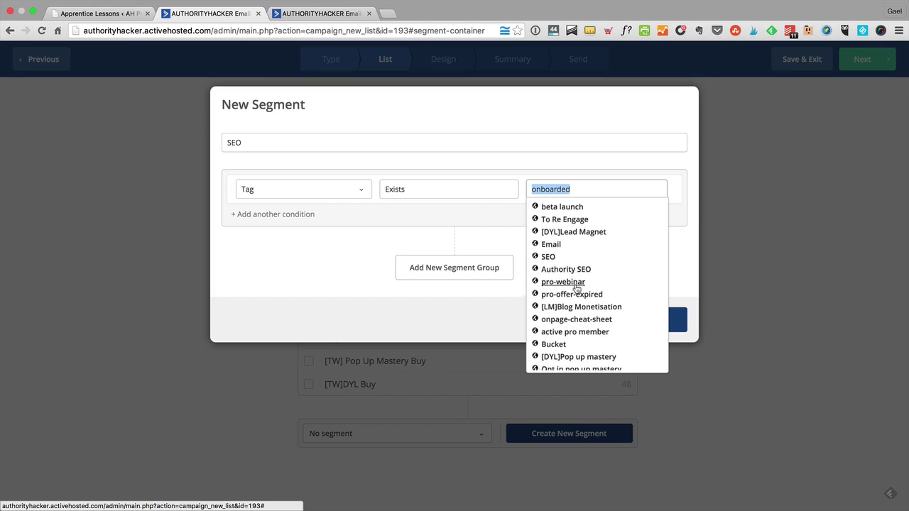
{"action": "left_click", "coordinate": [589, 332]}
{"action": "left_click", "coordinate": [670, 326]}
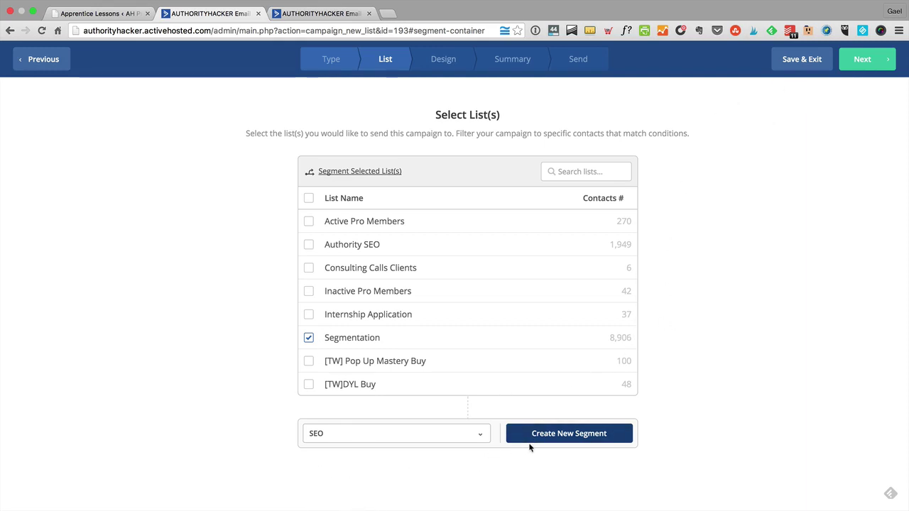
Step: Set the campaign's segment to 'No segment' and continue to the Design step
{"action": "left_click", "coordinate": [404, 438]}
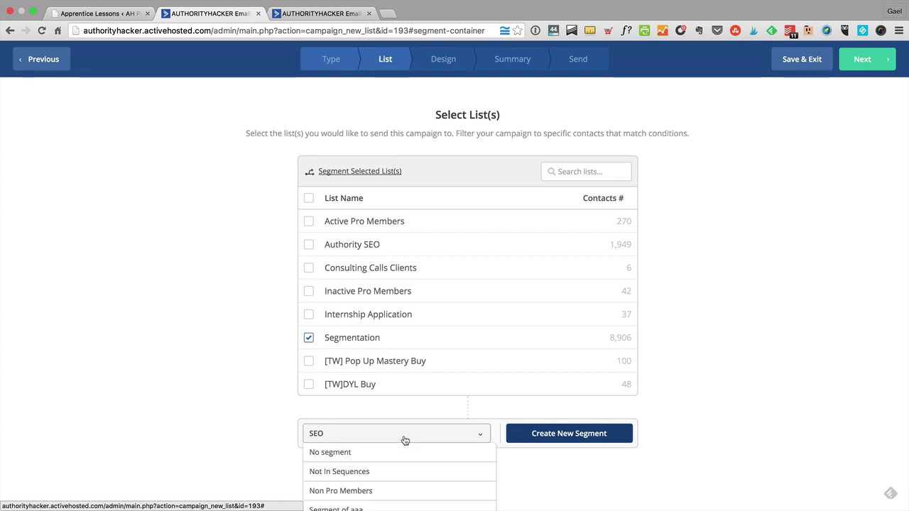
{"action": "left_click", "coordinate": [682, 431]}
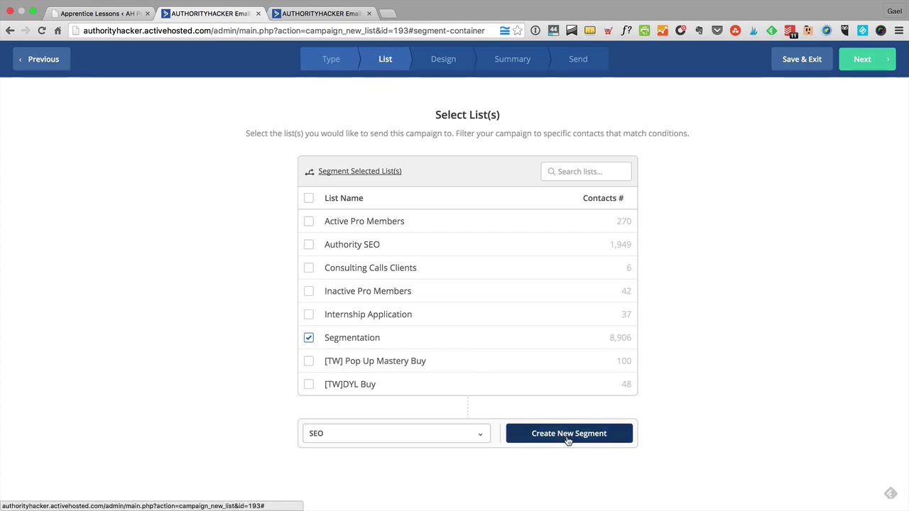
{"action": "left_click", "coordinate": [426, 433]}
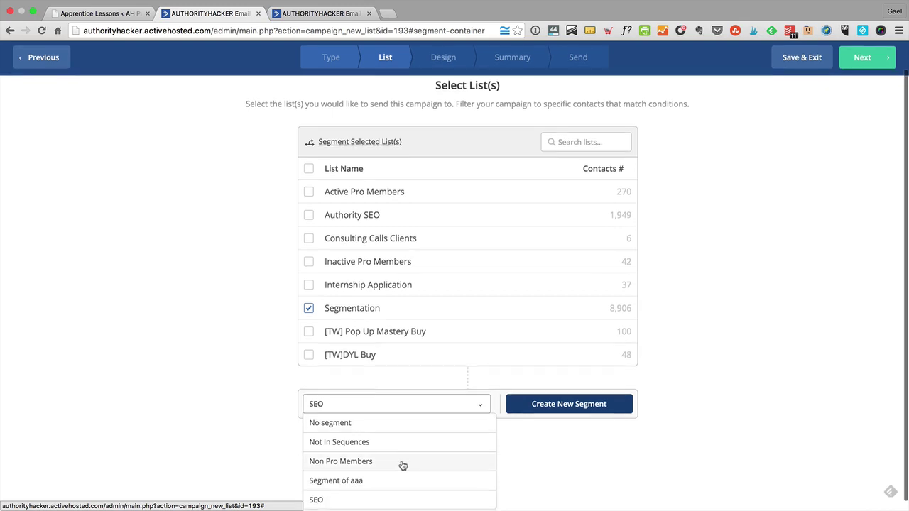
{"action": "left_click", "coordinate": [661, 341]}
{"action": "left_click", "coordinate": [458, 435]}
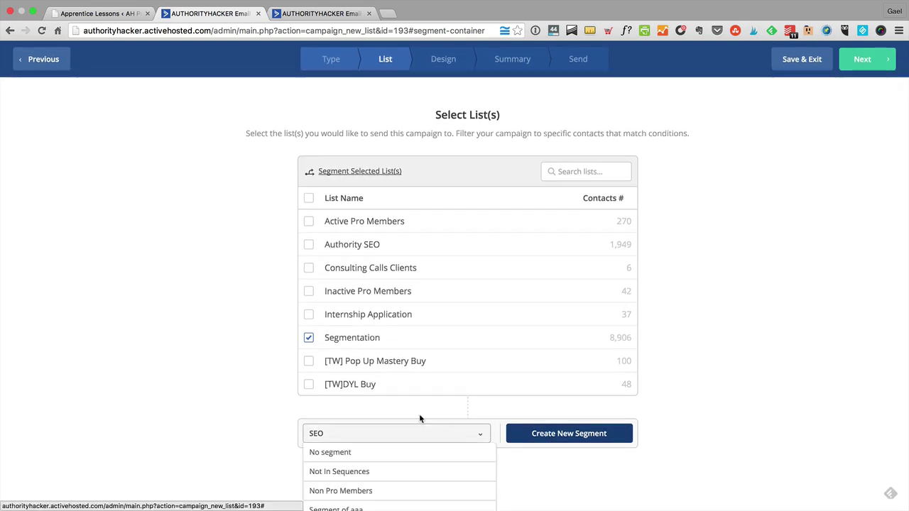
{"action": "left_click", "coordinate": [406, 456]}
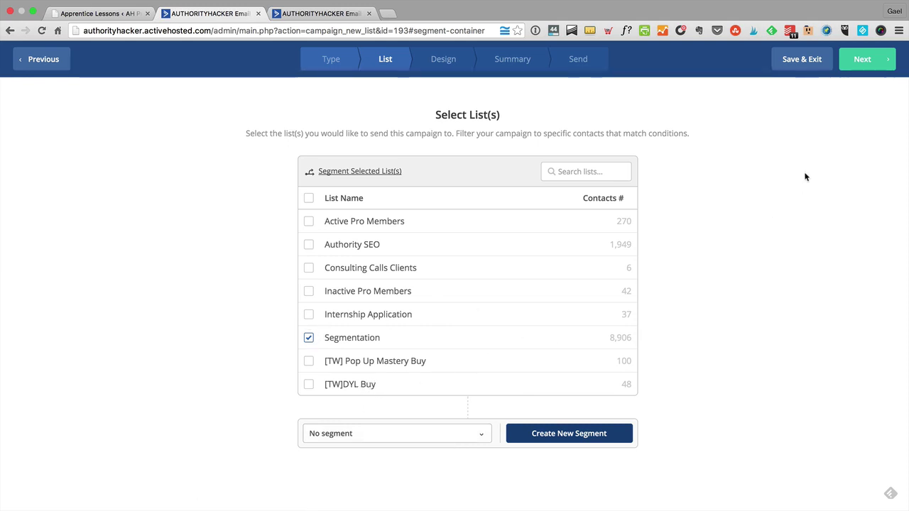
{"action": "left_click", "coordinate": [871, 65]}
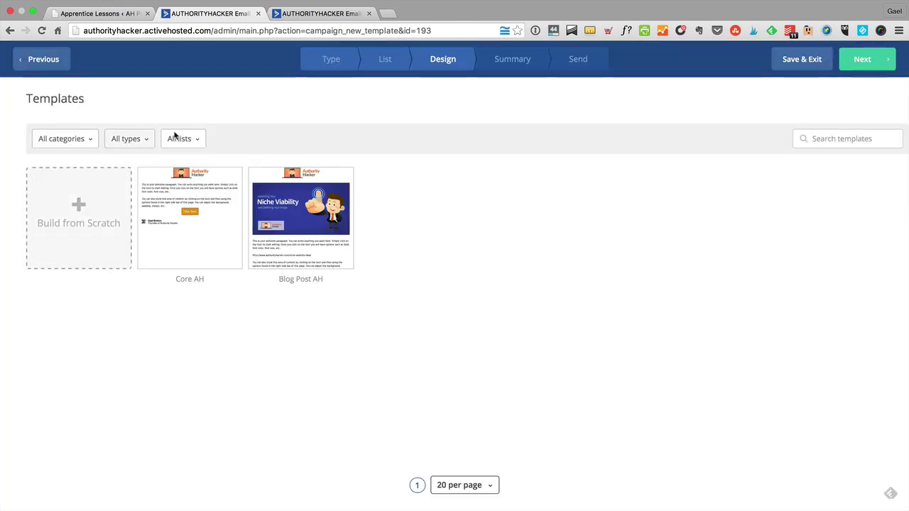
Step: Choose the Blog Post AH template and review the sender name and e-mail fields
{"action": "mouse_move", "coordinate": [279, 217]}
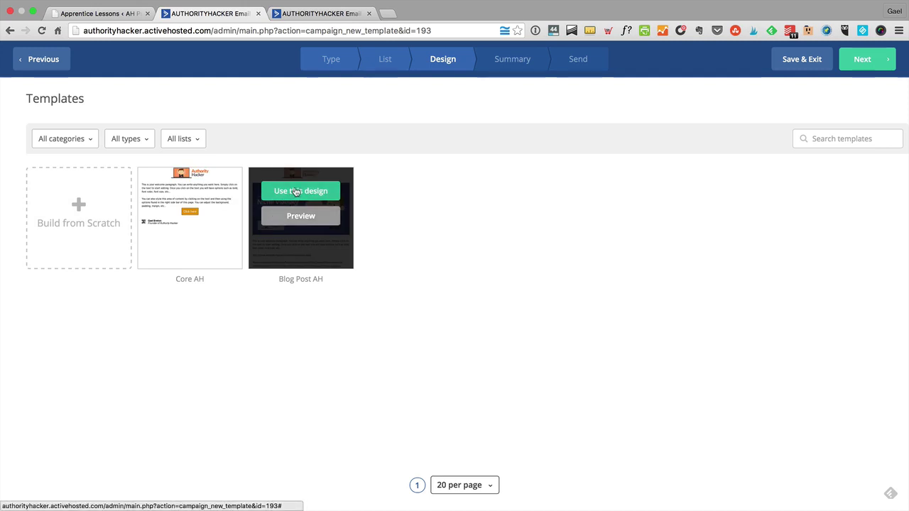
{"action": "left_click", "coordinate": [297, 192]}
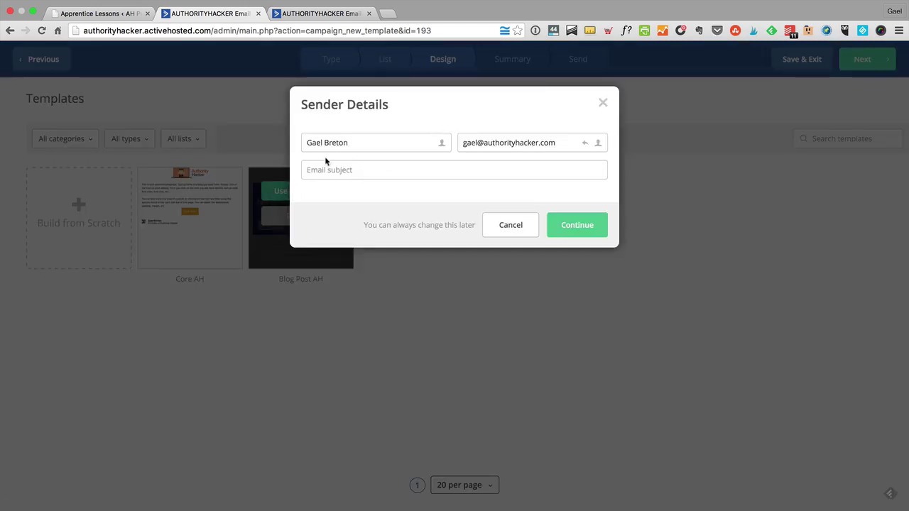
{"action": "triple_click", "coordinate": [375, 138]}
{"action": "left_click_drag", "start_coordinate": [521, 142], "coordinate": [411, 144]}
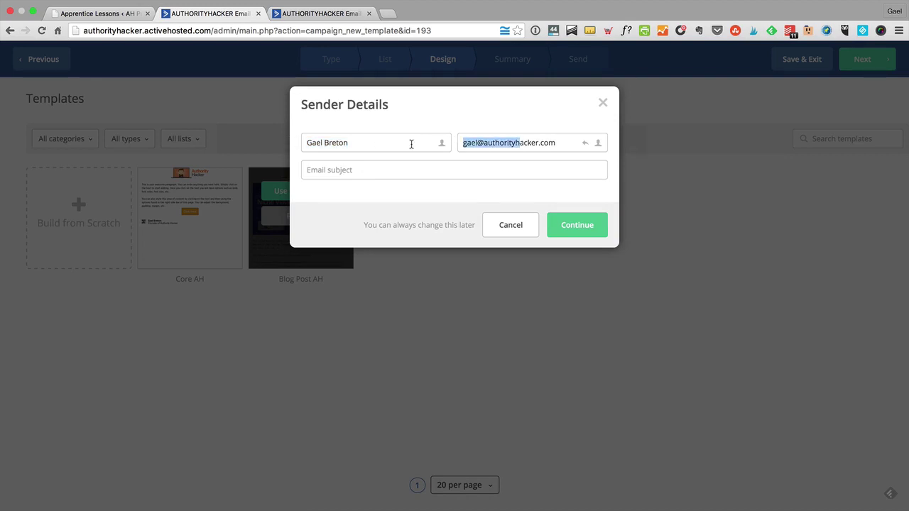
{"action": "left_click", "coordinate": [484, 143]}
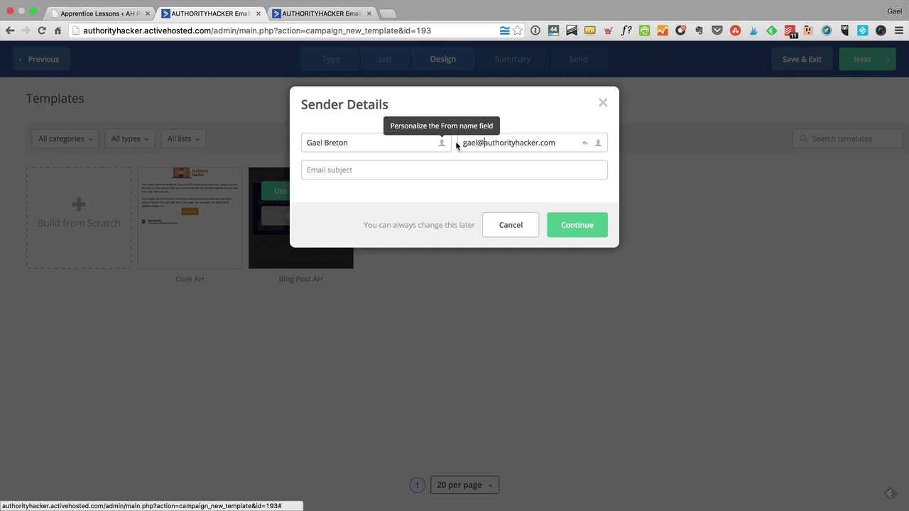
{"action": "left_click", "coordinate": [561, 137]}
{"action": "key", "text": "super+a"}
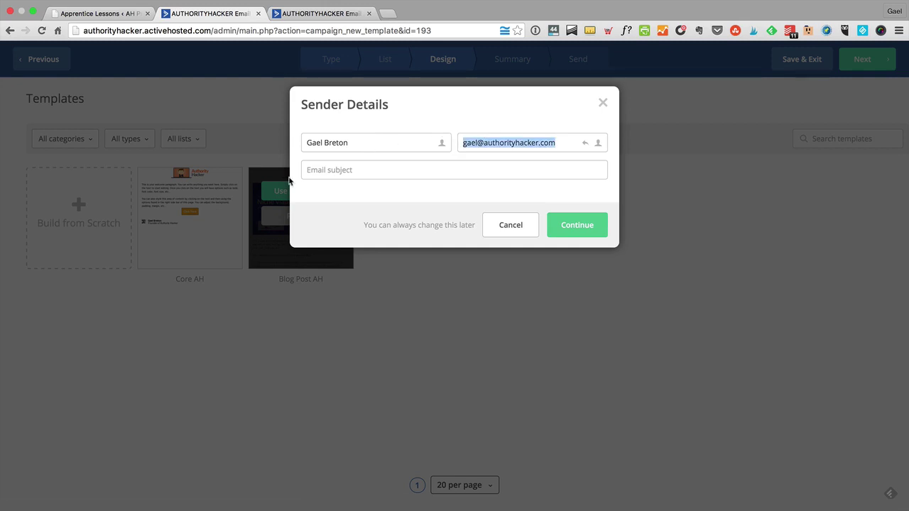
Step: Fill the subject '[New Post] Exactly How To Outsource Tedious Marketing Tasks For $5 With Fiverr' from history and continue
{"action": "left_click", "coordinate": [319, 171]}
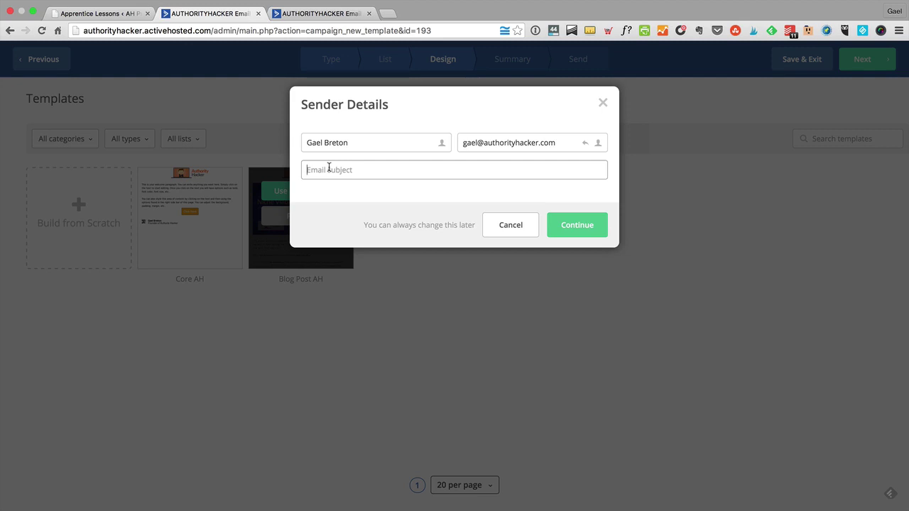
{"action": "type", "text": "[New"}
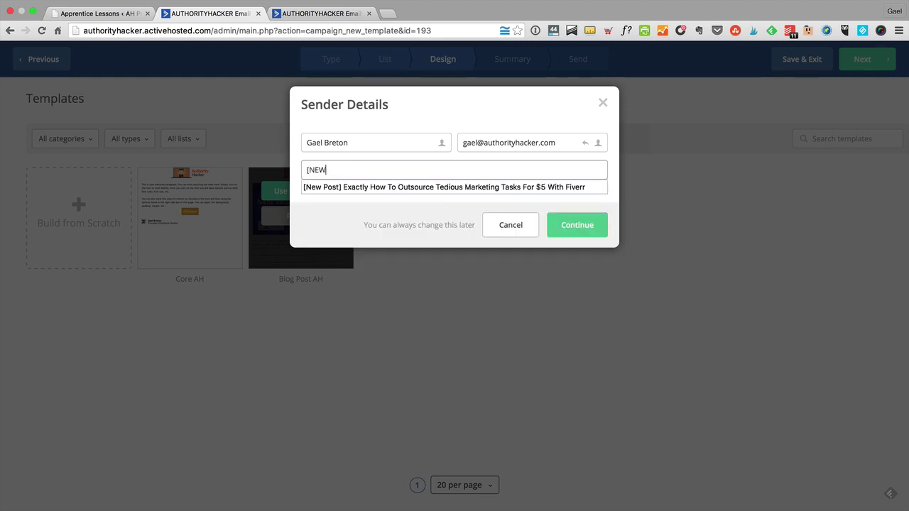
{"action": "key", "text": "Down"}
{"action": "key", "text": "Return"}
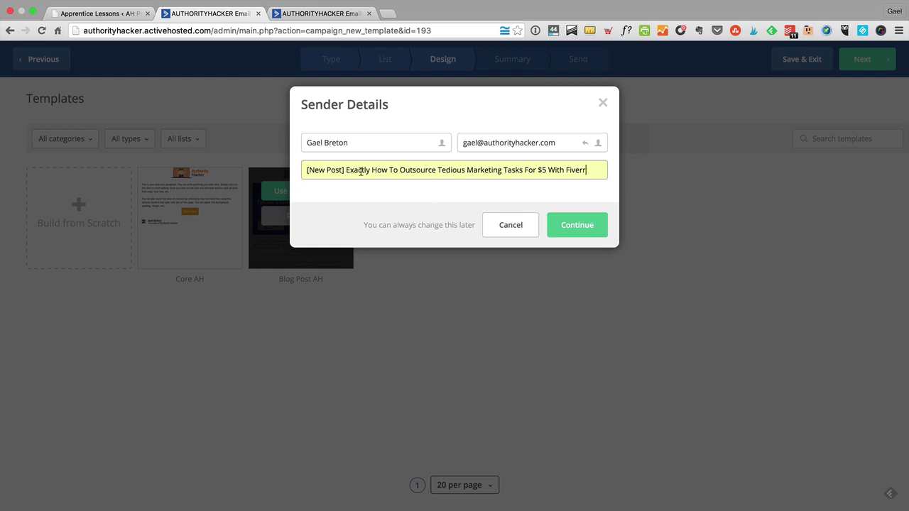
{"action": "left_click_drag", "start_coordinate": [363, 170], "coordinate": [590, 172]}
{"action": "left_click", "coordinate": [590, 172]}
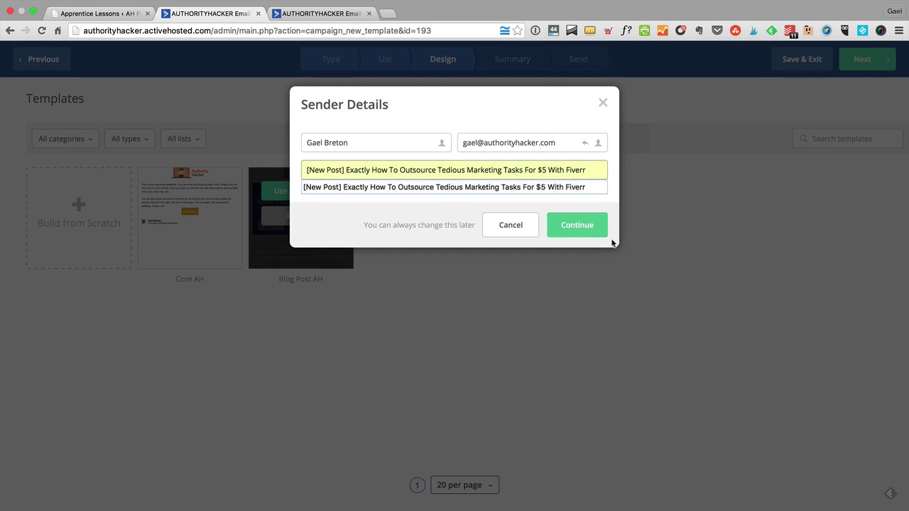
{"action": "left_click", "coordinate": [588, 235]}
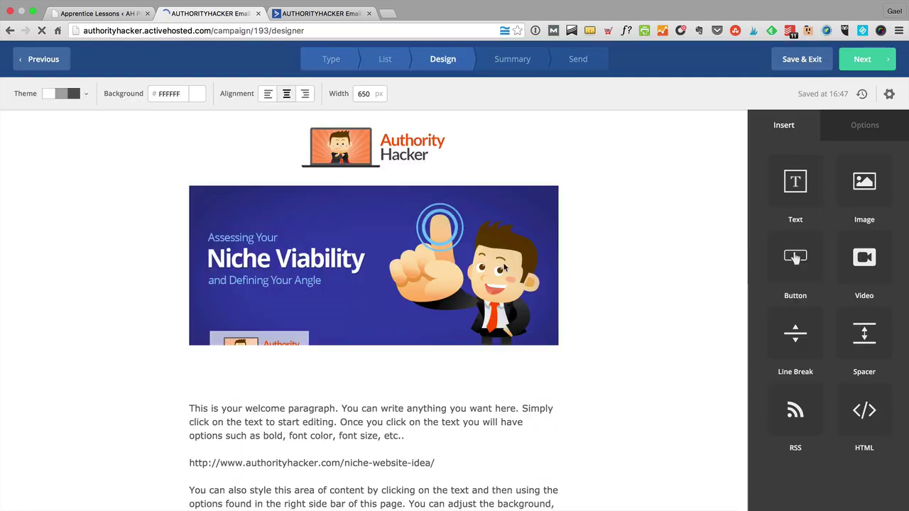
Step: Inspect the Blog Post AH welcome paragraph, then scroll back up to the Niche Viability banner
{"action": "scroll", "coordinate": [387, 323], "scroll_direction": "down", "scroll_amount": 3}
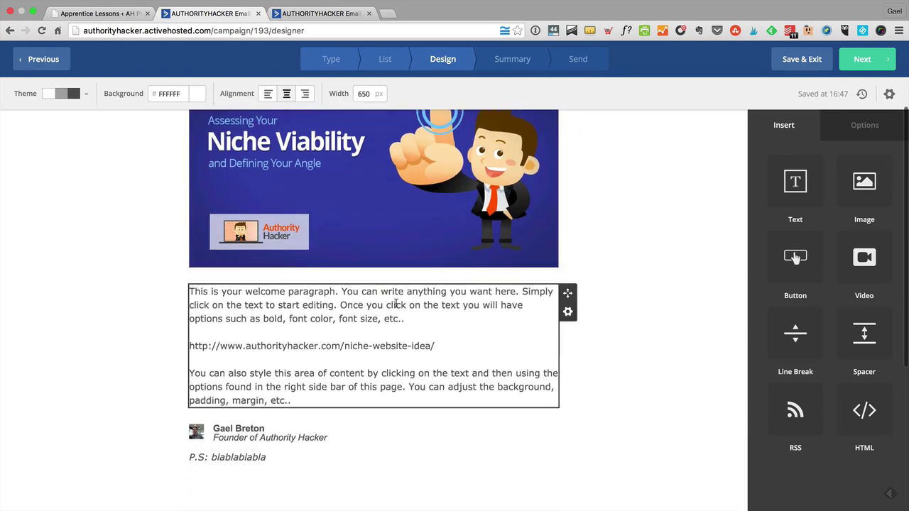
{"action": "left_click", "coordinate": [419, 314]}
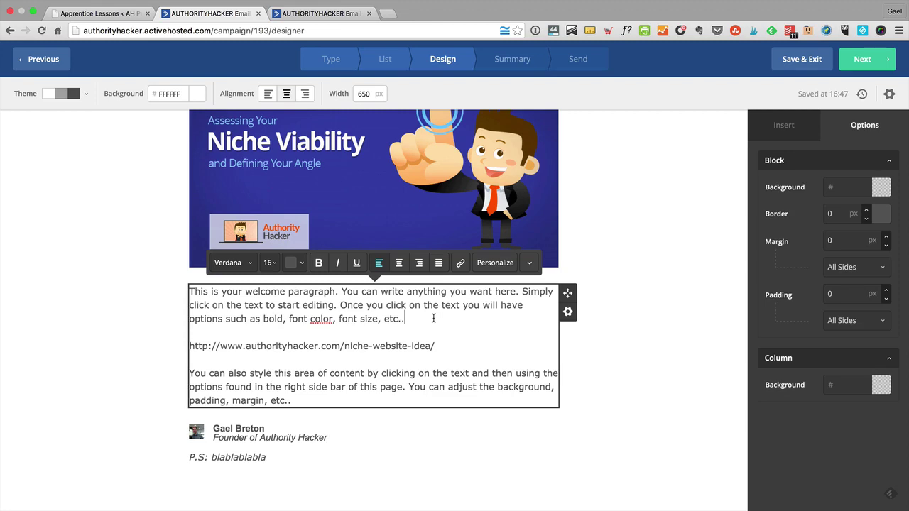
{"action": "left_click", "coordinate": [628, 245]}
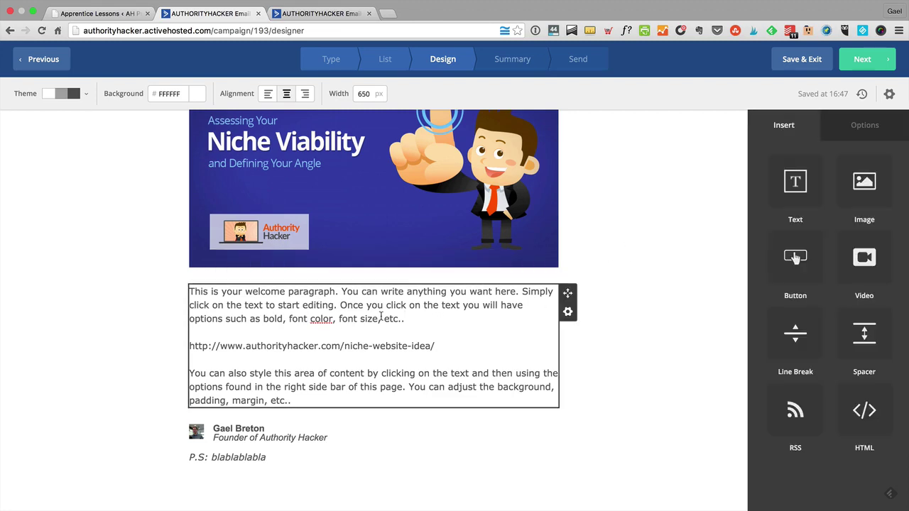
{"action": "scroll", "coordinate": [382, 317], "scroll_direction": "up", "scroll_amount": 3}
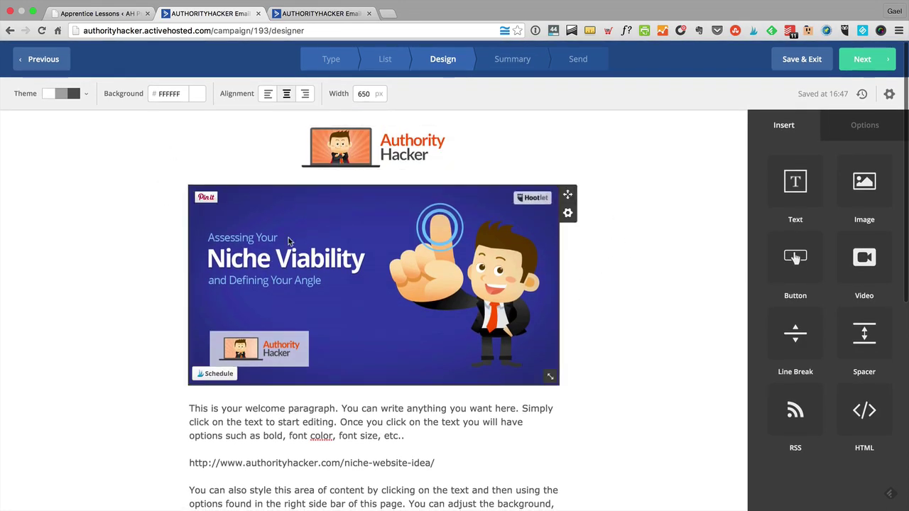
{"action": "scroll", "coordinate": [295, 272], "scroll_direction": "down", "scroll_amount": 5}
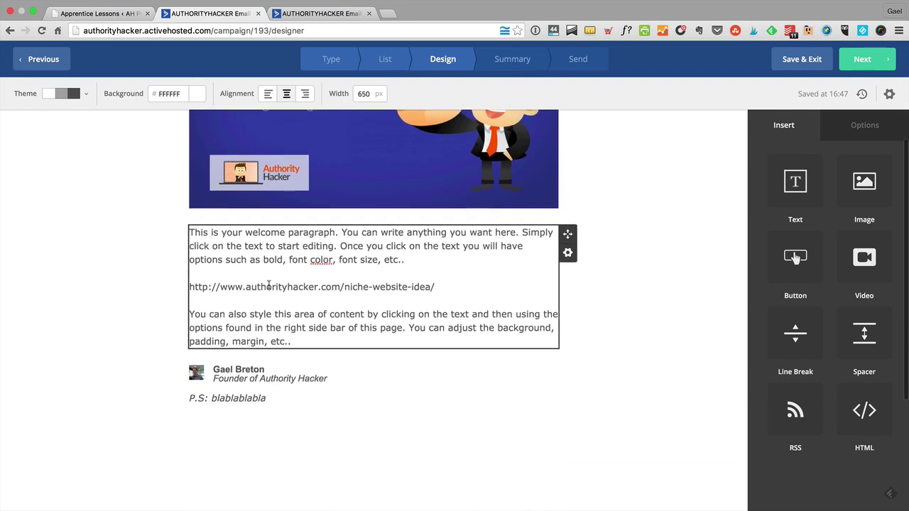
{"action": "scroll", "coordinate": [284, 206], "scroll_direction": "up", "scroll_amount": 5}
{"action": "scroll", "coordinate": [313, 181], "scroll_direction": "up", "scroll_amount": 1}
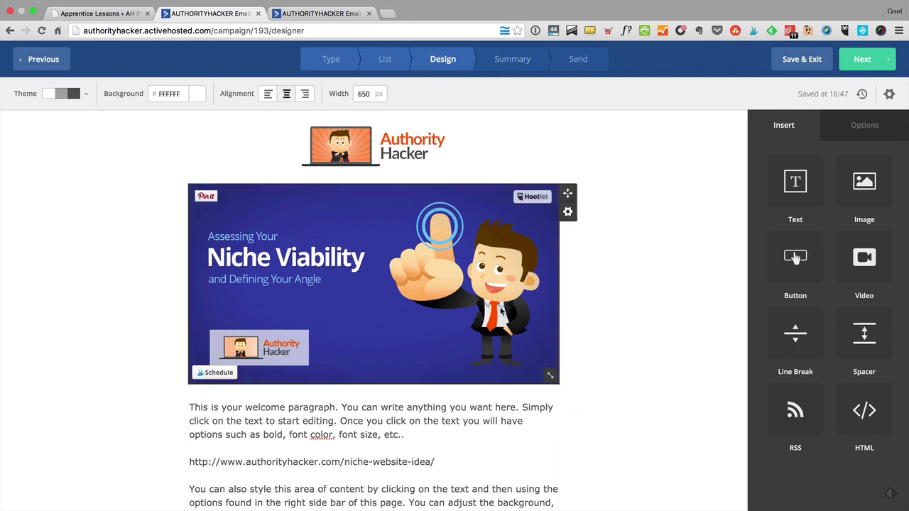
Step: Replace the header banner with the Highly Monetizable Keywords image from Image Manager
{"action": "left_click", "coordinate": [477, 336]}
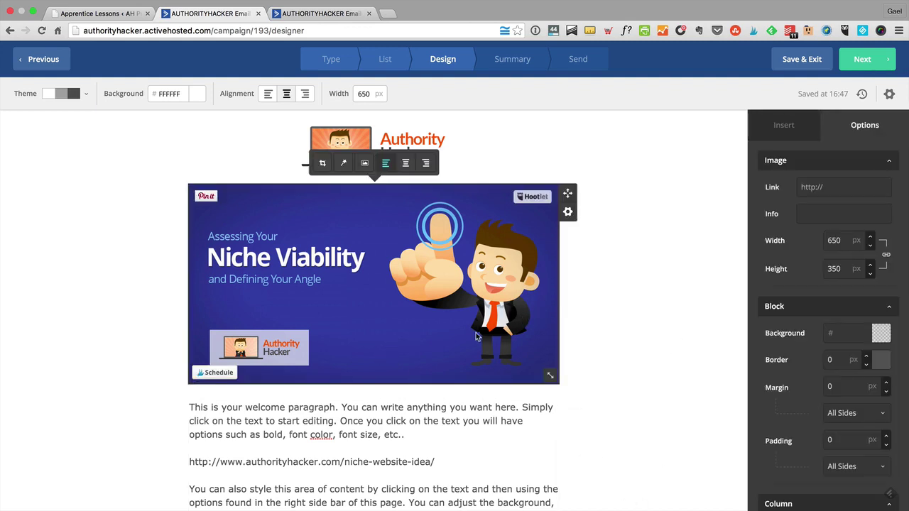
{"action": "left_click", "coordinate": [364, 163]}
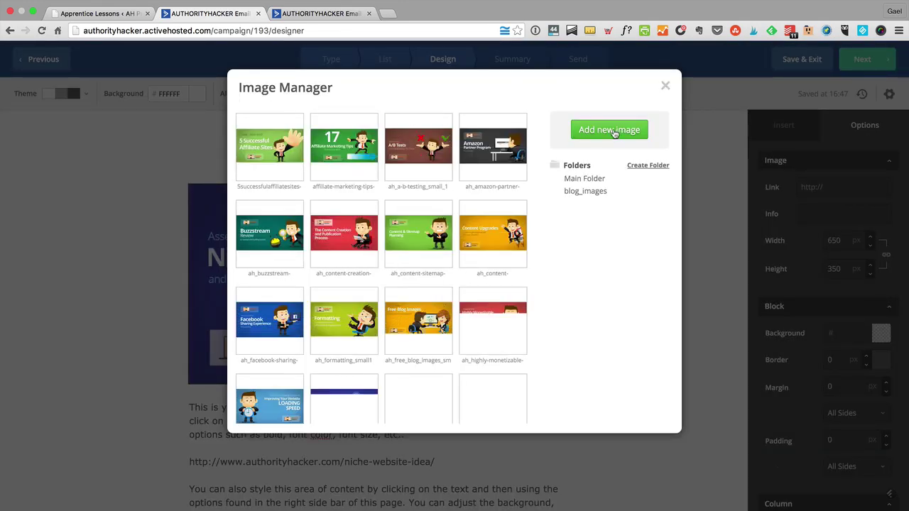
{"action": "left_click", "coordinate": [600, 132]}
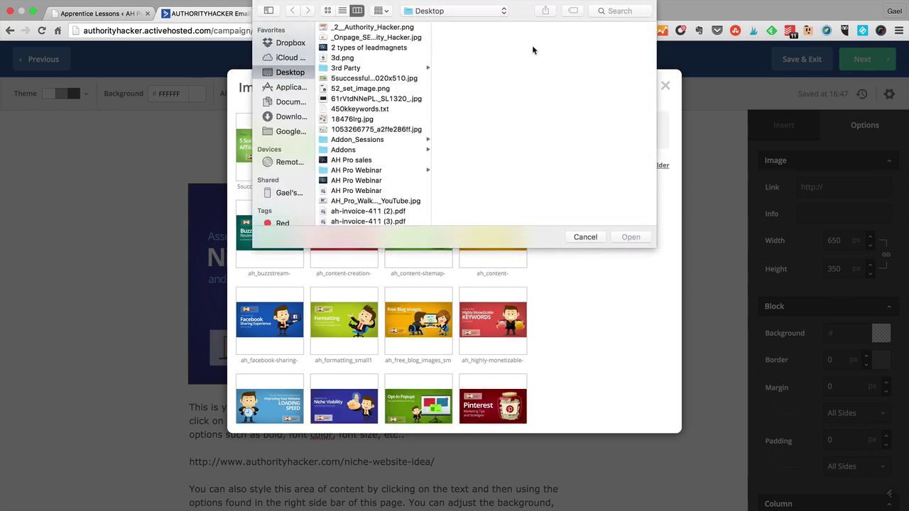
{"action": "left_click", "coordinate": [592, 239]}
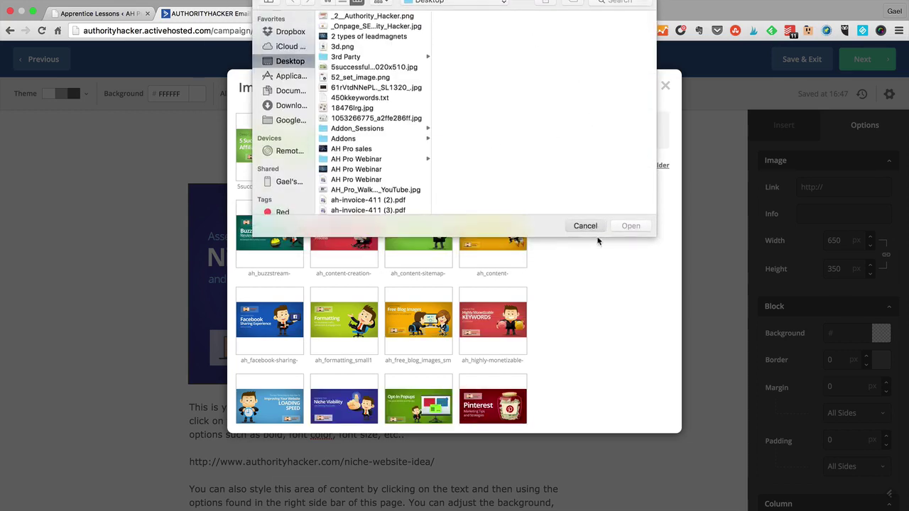
{"action": "left_click", "coordinate": [493, 313]}
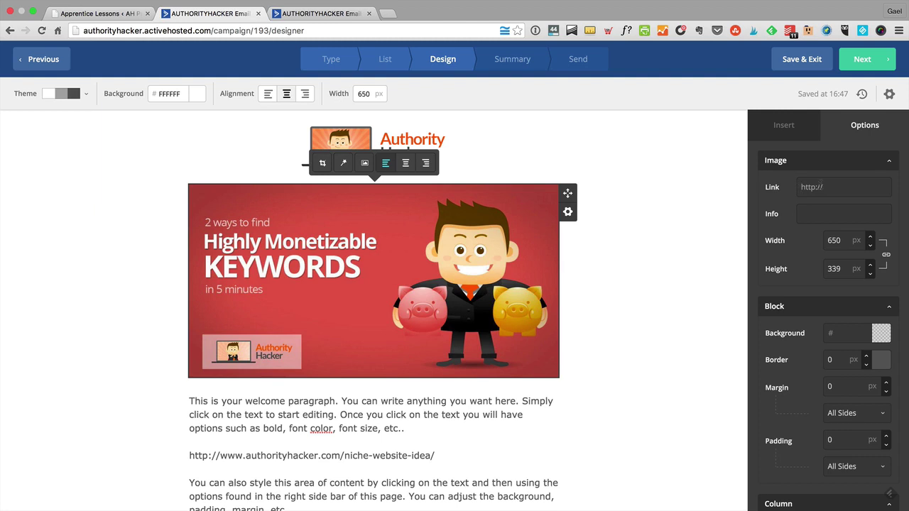
{"action": "type", "text": "ht"}
{"action": "type", "text": "tp://www.authorityhacker.com"}
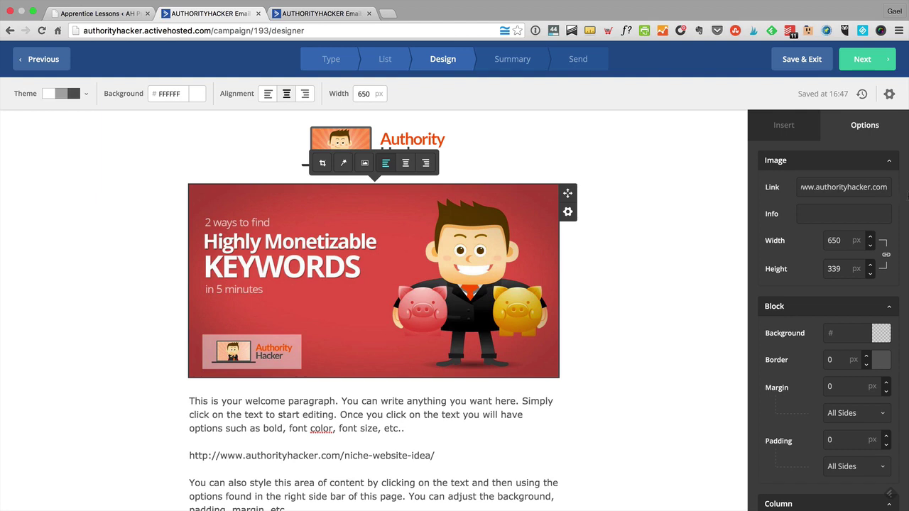
{"action": "left_click", "coordinate": [620, 307]}
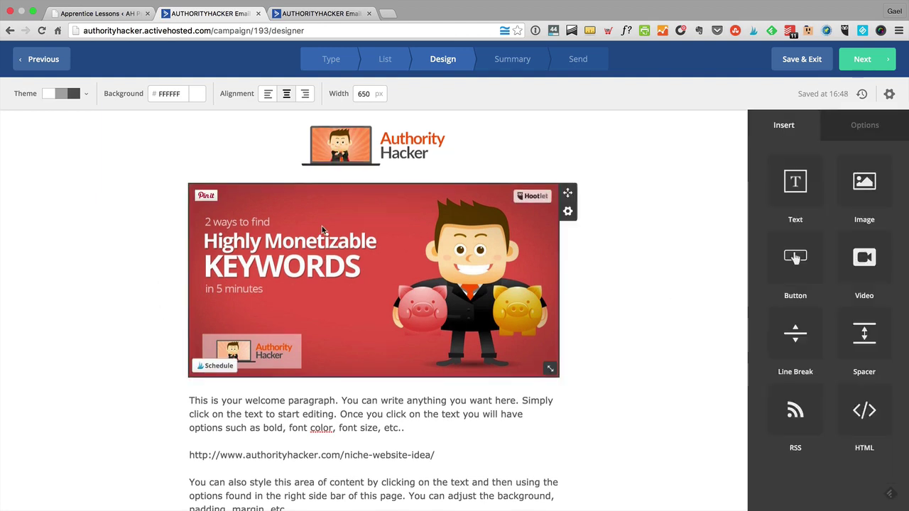
{"action": "scroll", "coordinate": [322, 226], "scroll_direction": "down", "scroll_amount": 5}
{"action": "left_click_drag", "start_coordinate": [444, 299], "coordinate": [185, 274]}
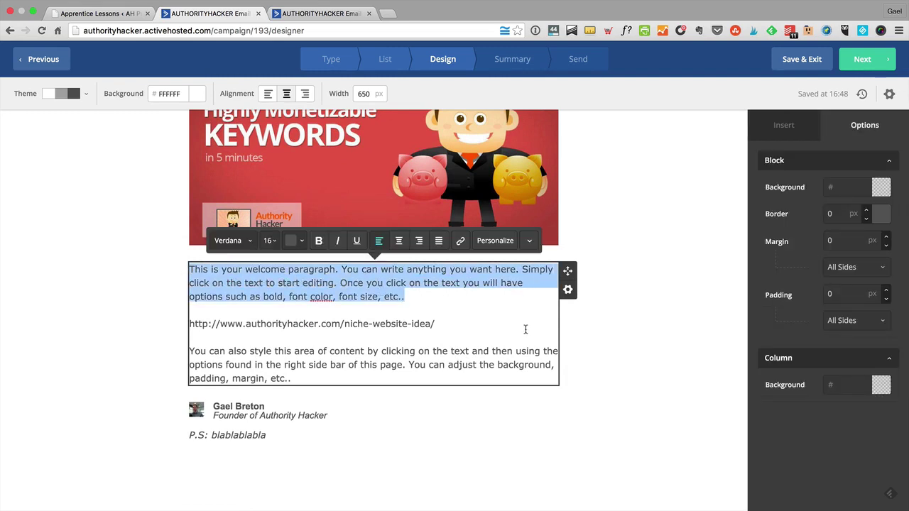
{"action": "left_click_drag", "start_coordinate": [525, 329], "coordinate": [178, 326]}
{"action": "left_click", "coordinate": [383, 340]}
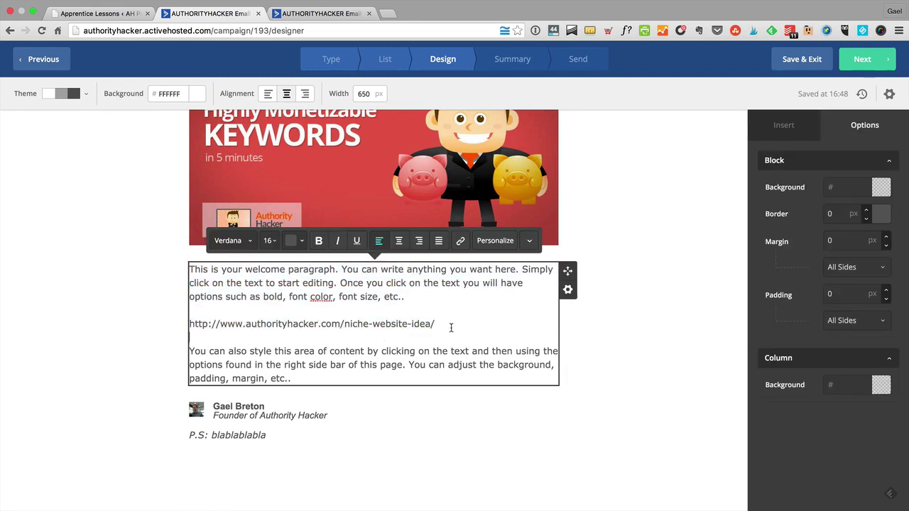
{"action": "left_click_drag", "start_coordinate": [451, 325], "coordinate": [190, 326]}
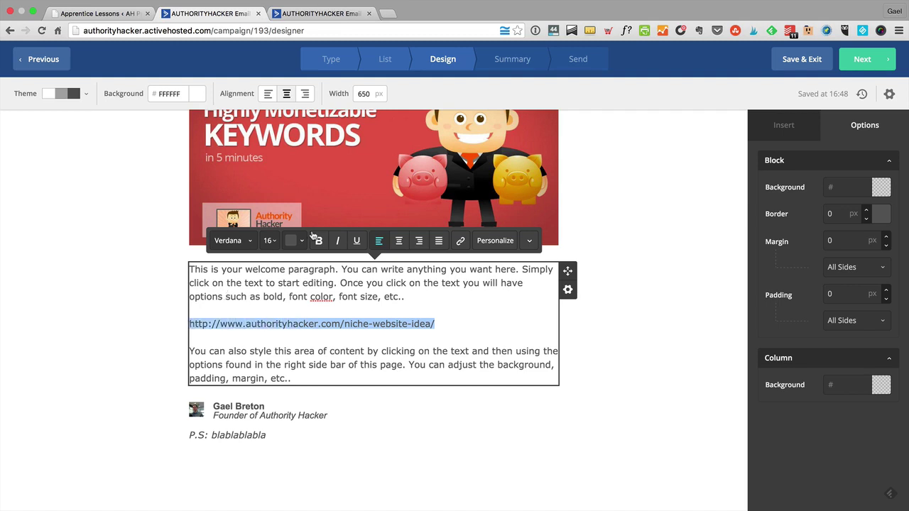
{"action": "left_click", "coordinate": [646, 310]}
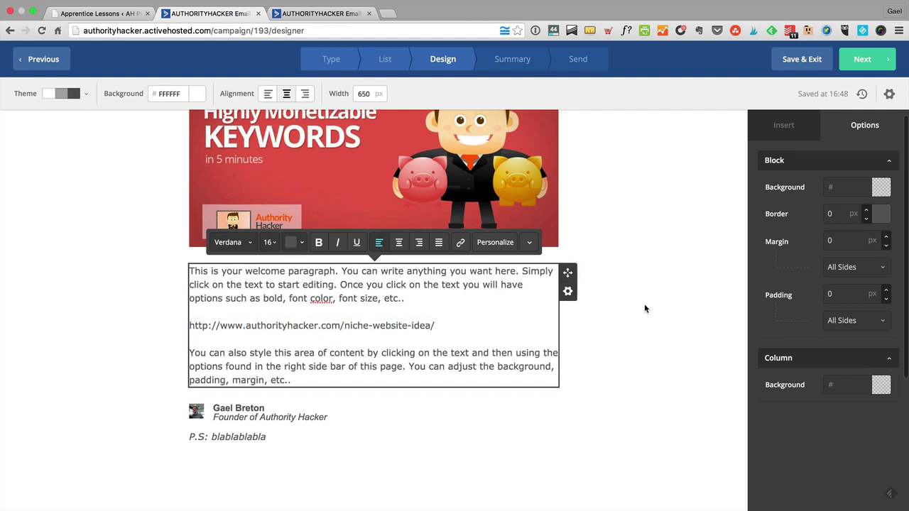
{"action": "left_click", "coordinate": [451, 324]}
{"action": "left_click", "coordinate": [701, 335]}
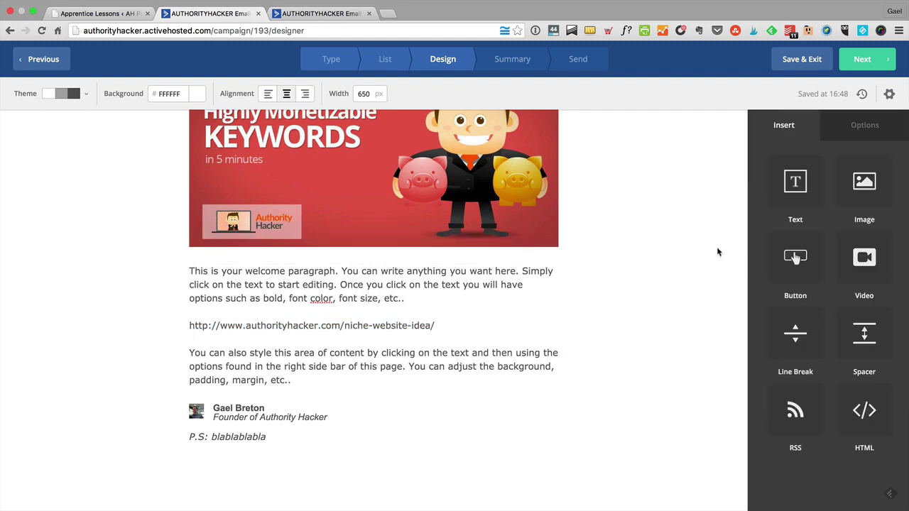
{"action": "left_click_drag", "start_coordinate": [795, 259], "coordinate": [438, 387]}
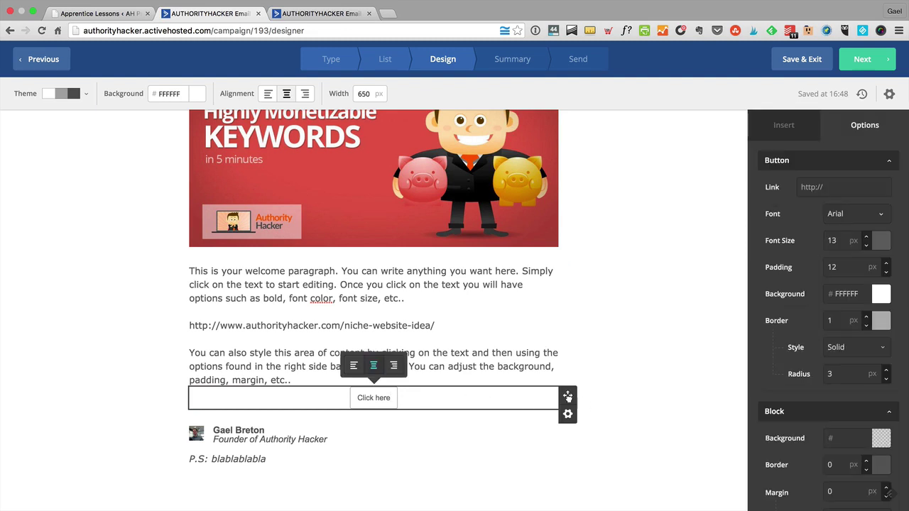
{"action": "left_click", "coordinate": [645, 398]}
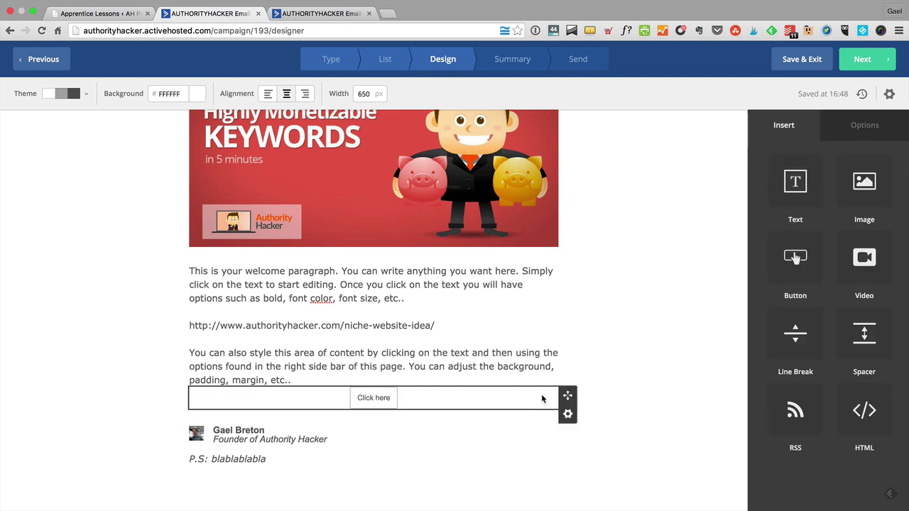
{"action": "left_click", "coordinate": [568, 414]}
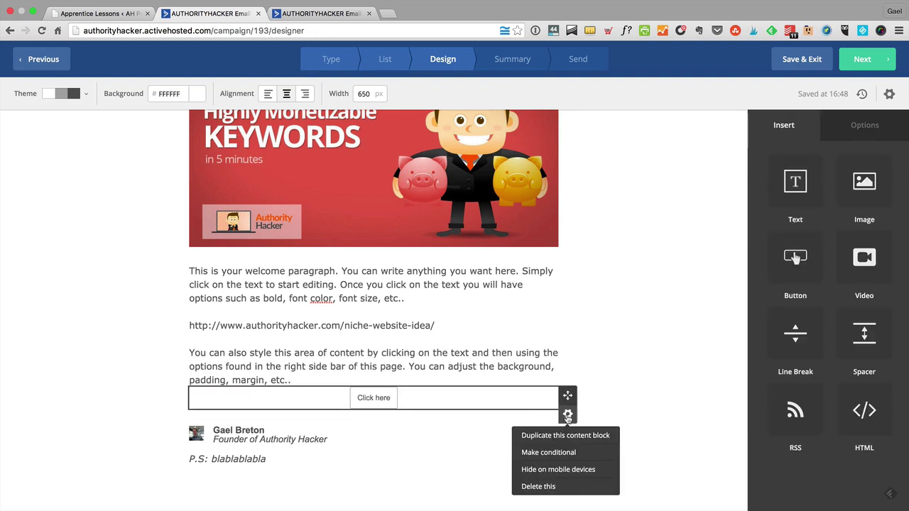
{"action": "left_click", "coordinate": [581, 486]}
{"action": "left_click", "coordinate": [589, 486]}
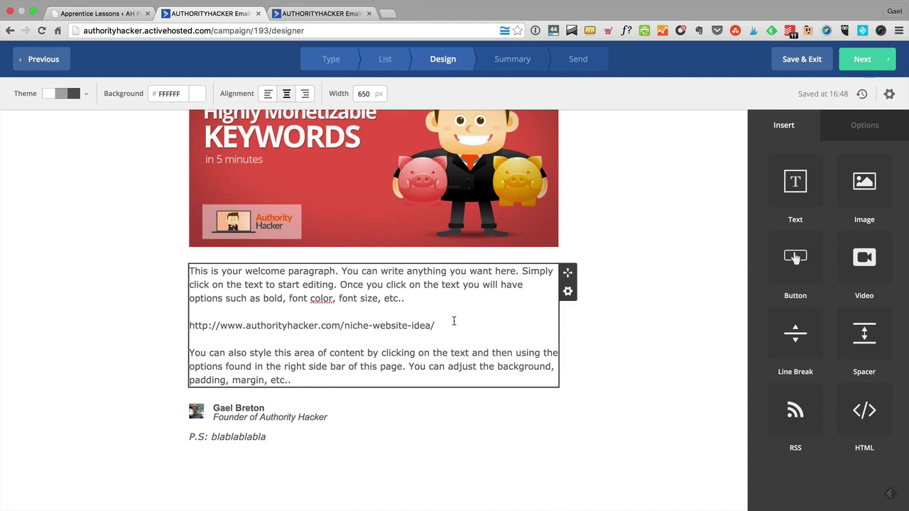
Step: Make the article URL in the welcome paragraph blue, bold and underlined
{"action": "left_click_drag", "start_coordinate": [298, 333], "coordinate": [178, 325]}
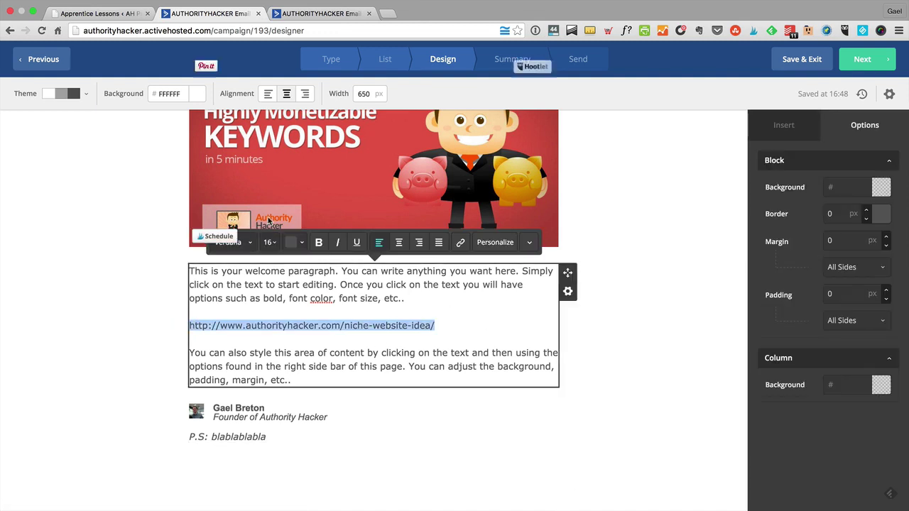
{"action": "left_click", "coordinate": [292, 245]}
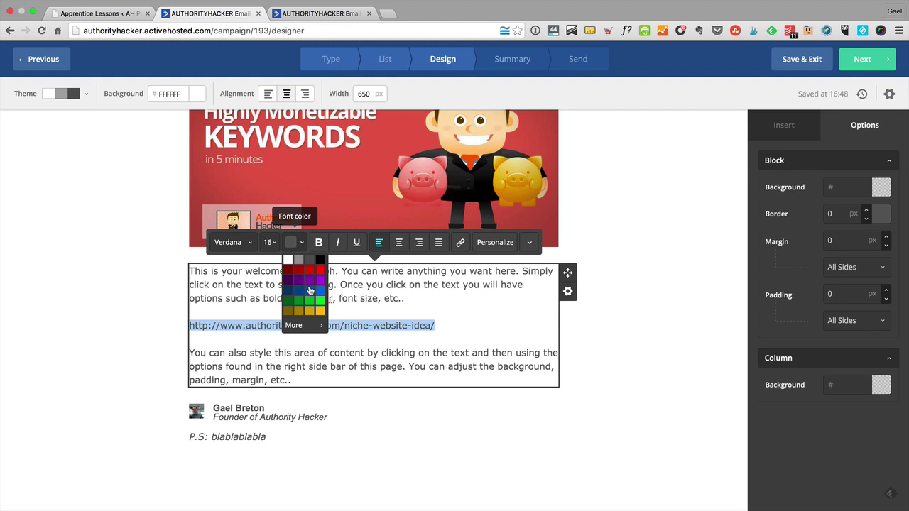
{"action": "left_click", "coordinate": [302, 286]}
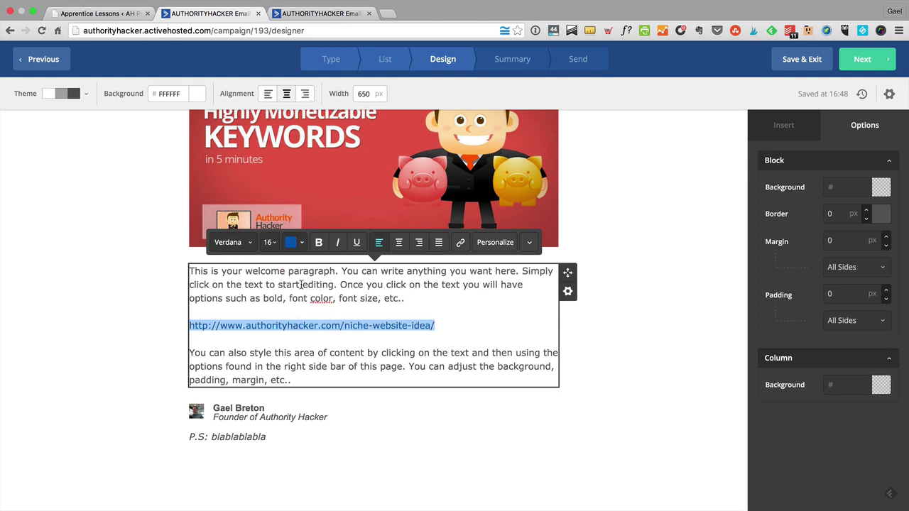
{"action": "left_click", "coordinate": [321, 244]}
{"action": "left_click", "coordinate": [357, 242]}
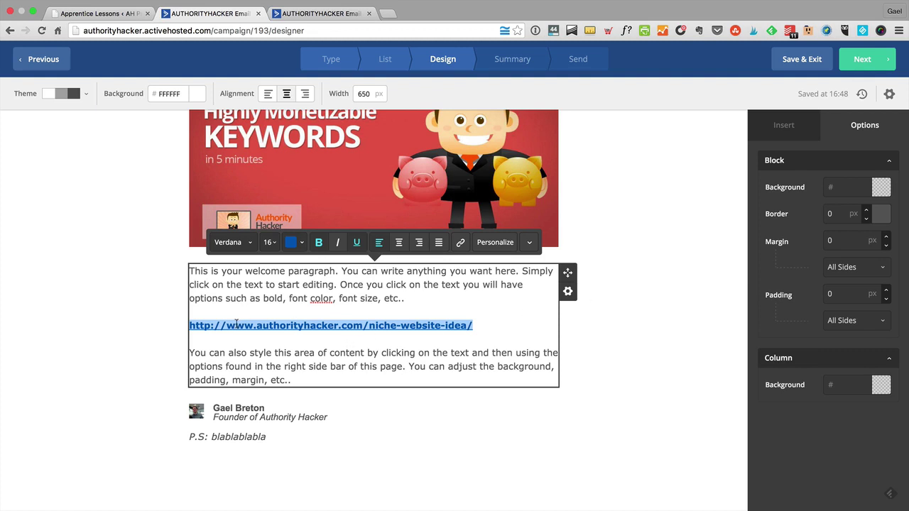
{"action": "left_click", "coordinate": [615, 337]}
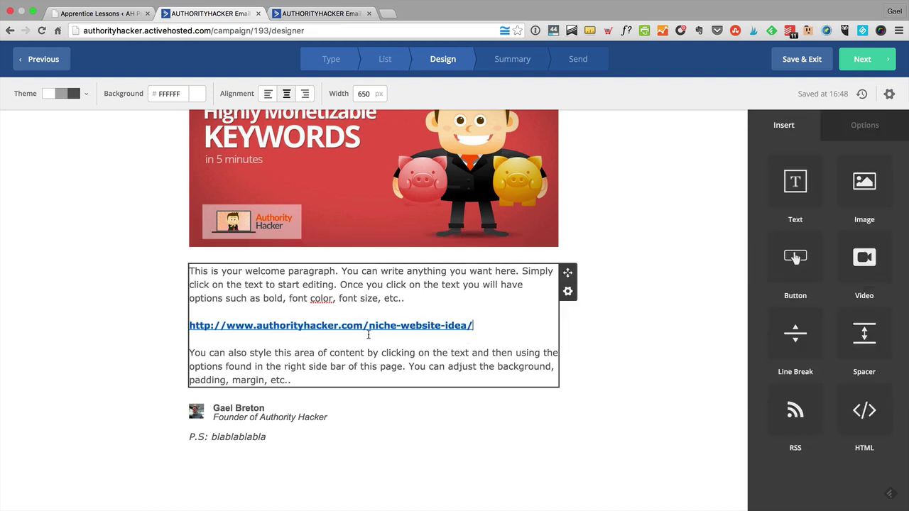
Step: Check the URL's link settings without changes, then select the closing lines and signature
{"action": "left_click_drag", "start_coordinate": [490, 326], "coordinate": [187, 324]}
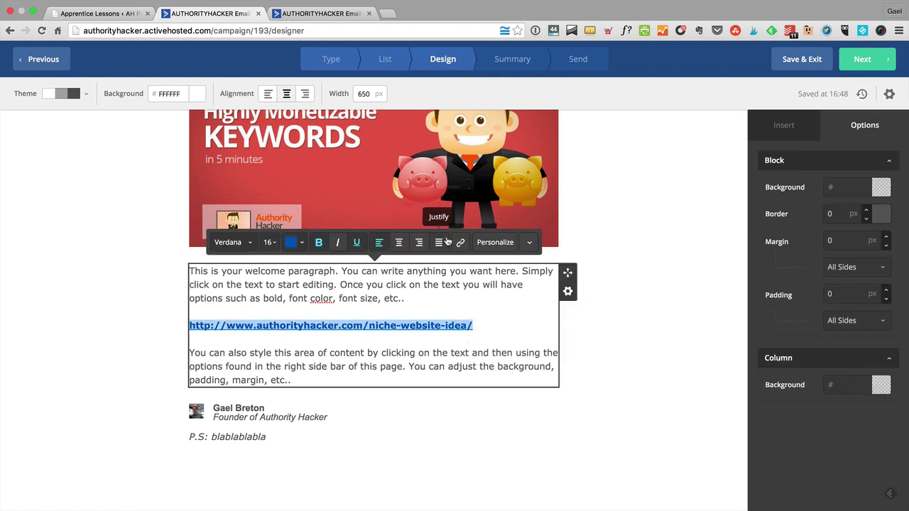
{"action": "left_click", "coordinate": [461, 242]}
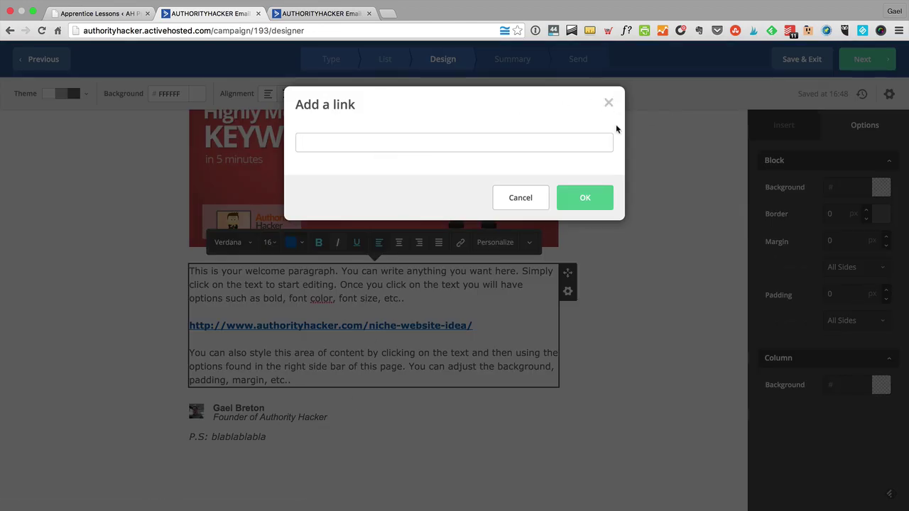
{"action": "left_click", "coordinate": [609, 102]}
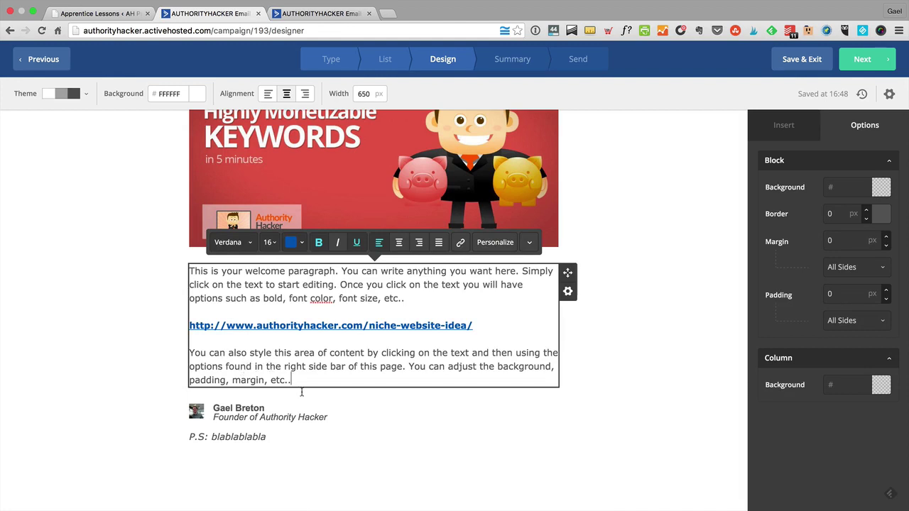
{"action": "left_click_drag", "start_coordinate": [302, 392], "coordinate": [183, 360]}
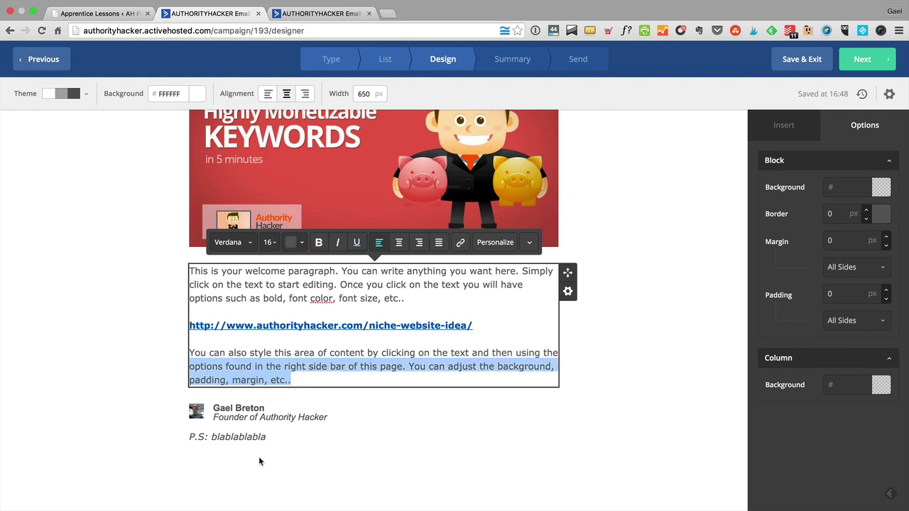
{"action": "left_click", "coordinate": [221, 416]}
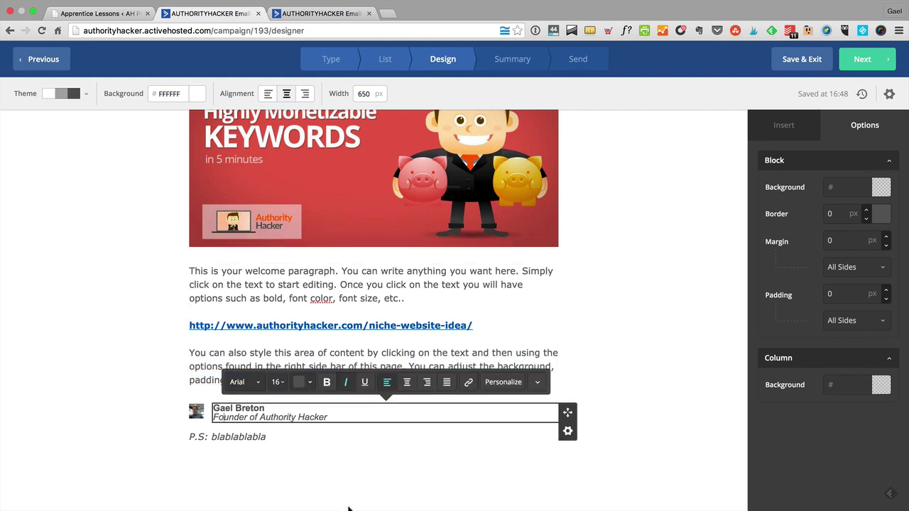
Step: Shrink the empty spacer block below the P.S. line down to nothing
{"action": "left_click", "coordinate": [317, 476]}
{"action": "left_click", "coordinate": [670, 375]}
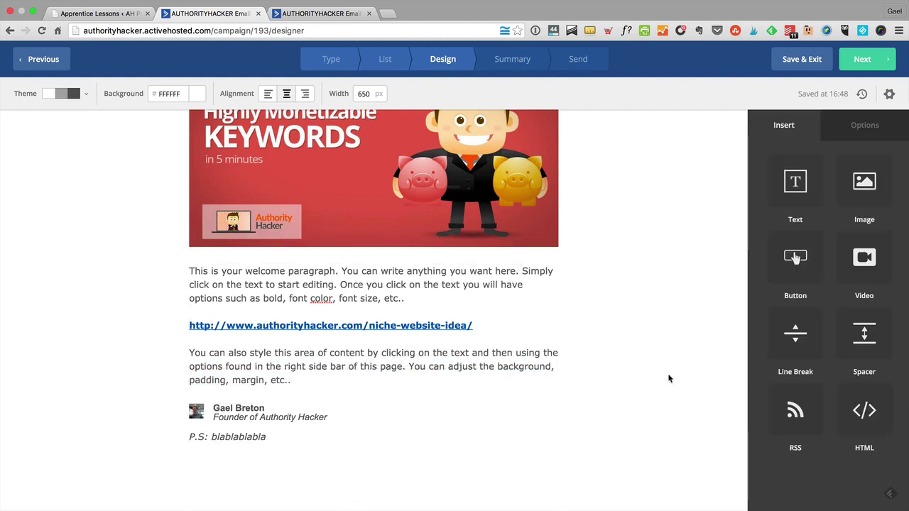
{"action": "scroll", "coordinate": [632, 411], "scroll_direction": "down", "scroll_amount": 1}
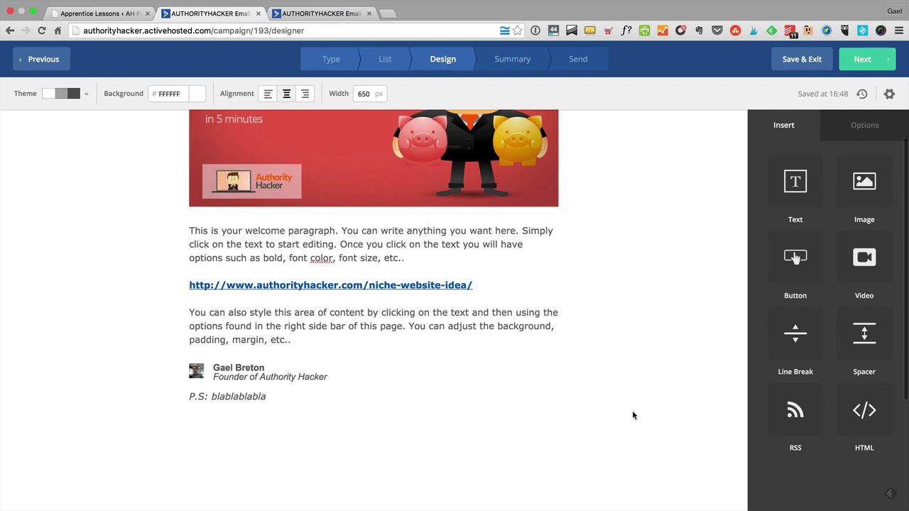
{"action": "scroll", "coordinate": [702, 373], "scroll_direction": "up", "scroll_amount": 5}
{"action": "scroll", "coordinate": [519, 373], "scroll_direction": "down", "scroll_amount": 10}
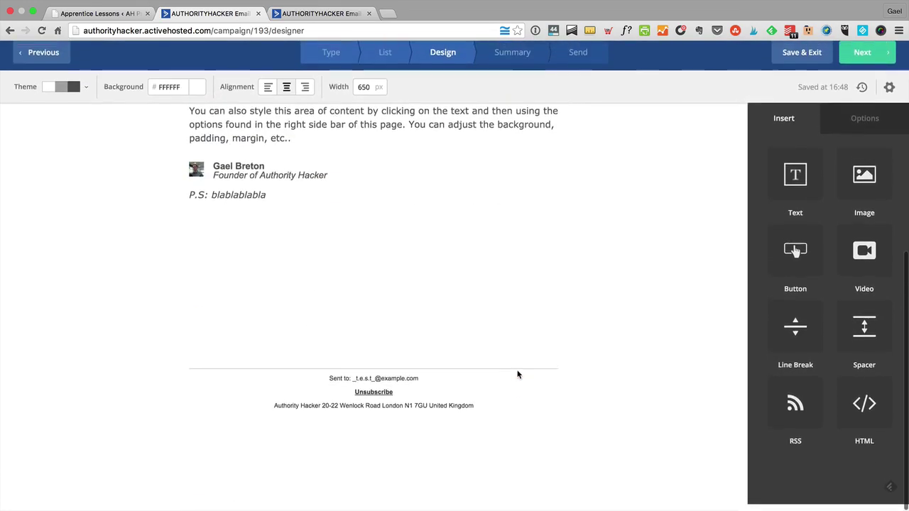
{"action": "scroll", "coordinate": [519, 373], "scroll_direction": "up", "scroll_amount": 4}
{"action": "scroll", "coordinate": [521, 378], "scroll_direction": "down", "scroll_amount": 1}
{"action": "scroll", "coordinate": [521, 378], "scroll_direction": "down", "scroll_amount": 1}
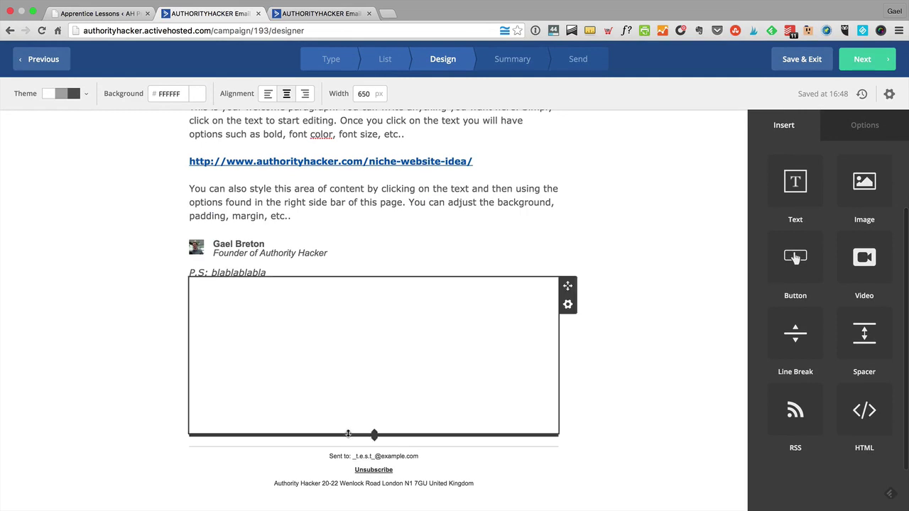
{"action": "left_click_drag", "start_coordinate": [348, 435], "coordinate": [328, 338]}
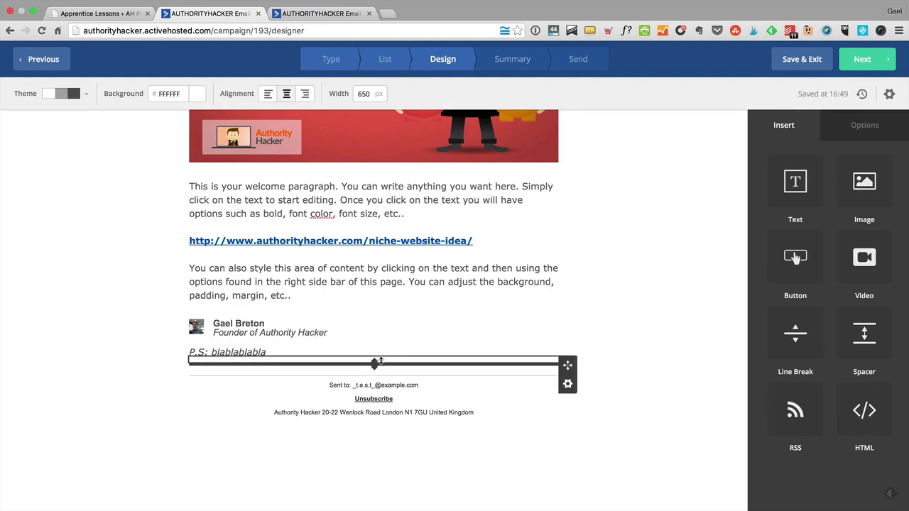
Step: Stretch the spacer block to about 222px tall and move it to a new position
{"action": "left_click_drag", "start_coordinate": [377, 364], "coordinate": [375, 508]}
{"action": "scroll", "coordinate": [400, 431], "scroll_direction": "down", "scroll_amount": 3}
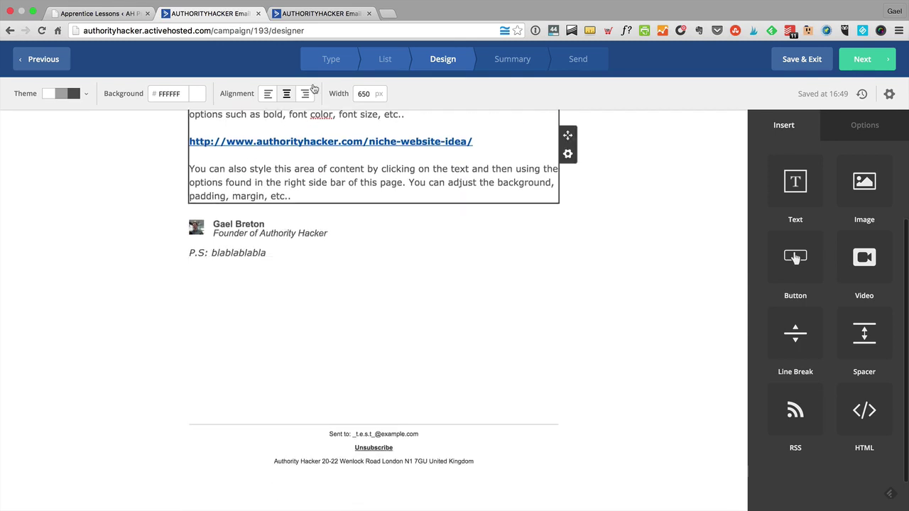
{"action": "scroll", "coordinate": [286, 278], "scroll_direction": "up", "scroll_amount": 4}
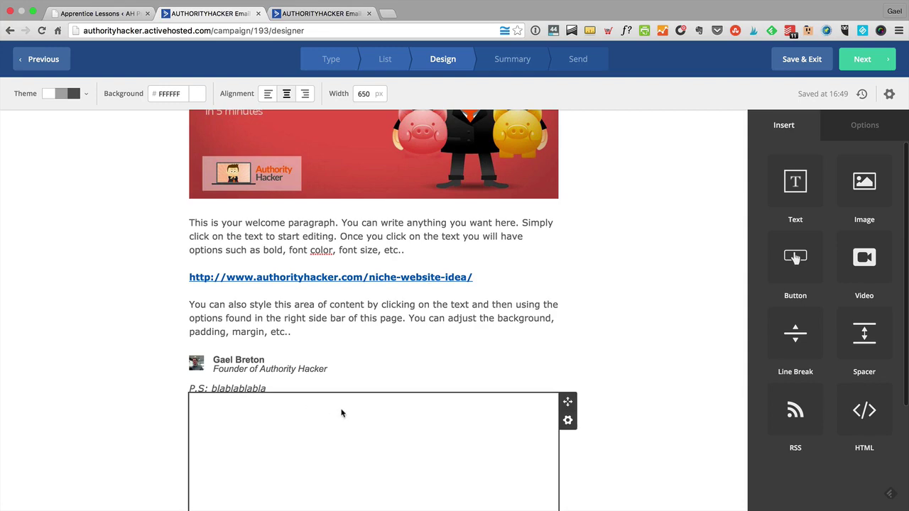
{"action": "scroll", "coordinate": [322, 401], "scroll_direction": "down", "scroll_amount": 3}
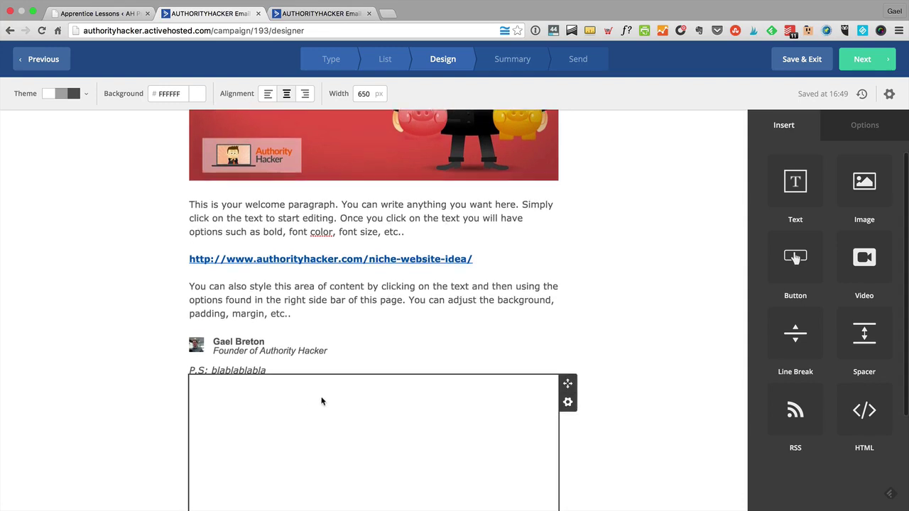
{"action": "mouse_move", "coordinate": [320, 398]}
{"action": "left_mouse_down"}
{"action": "mouse_move", "coordinate": [305, 398]}
{"action": "mouse_move", "coordinate": [383, 426]}
{"action": "mouse_move", "coordinate": [383, 441]}
{"action": "left_mouse_up"}
{"action": "scroll", "coordinate": [321, 398], "scroll_direction": "up", "scroll_amount": 6}
{"action": "scroll", "coordinate": [305, 398], "scroll_direction": "down", "scroll_amount": 4}
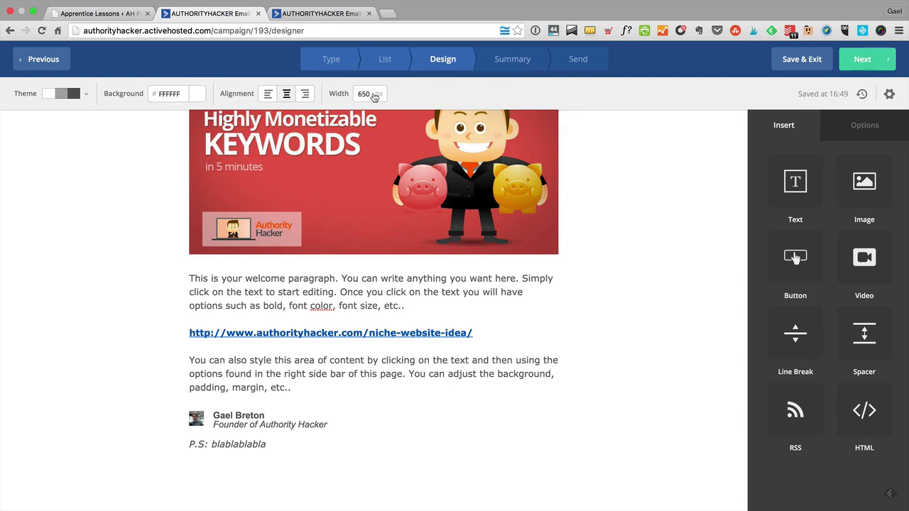
Step: Send a test copy of the campaign email, sending anyway despite the spam warning
{"action": "left_click", "coordinate": [889, 94]}
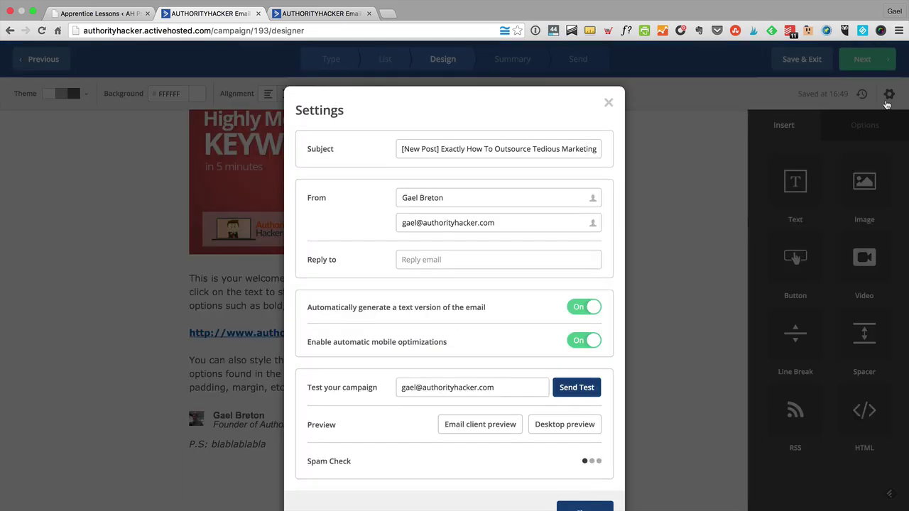
{"action": "scroll", "coordinate": [452, 259], "scroll_direction": "down", "scroll_amount": 3}
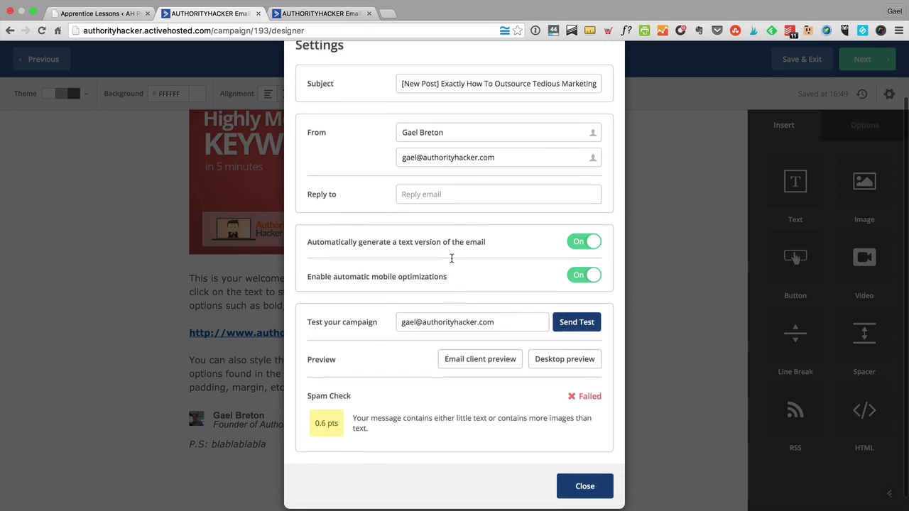
{"action": "left_click", "coordinate": [577, 318]}
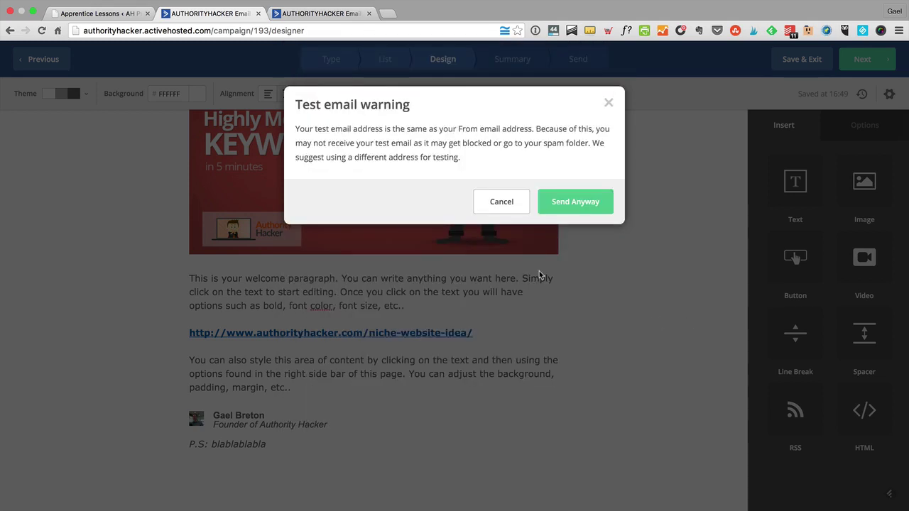
{"action": "left_click", "coordinate": [577, 205]}
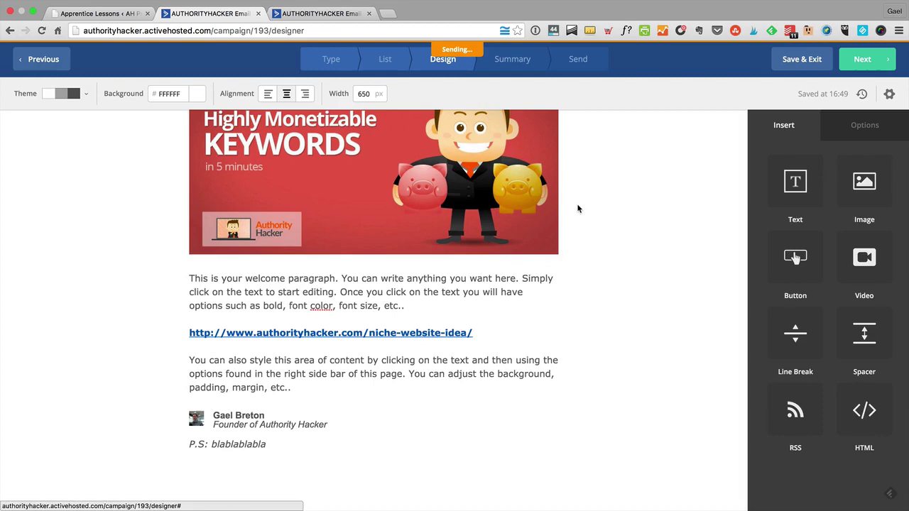
Step: Reopen the email settings and review the automatic mobile optimizations option
{"action": "left_click", "coordinate": [889, 94]}
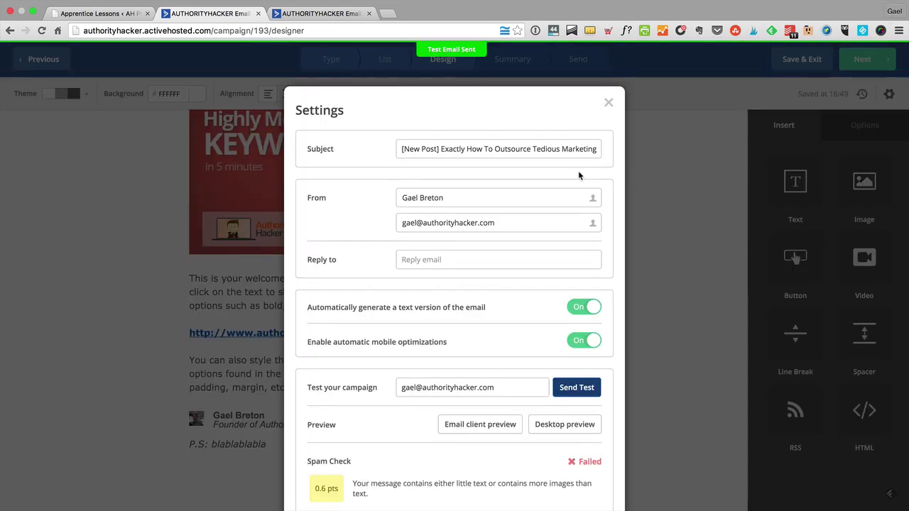
{"action": "scroll", "coordinate": [578, 175], "scroll_direction": "down", "scroll_amount": 2}
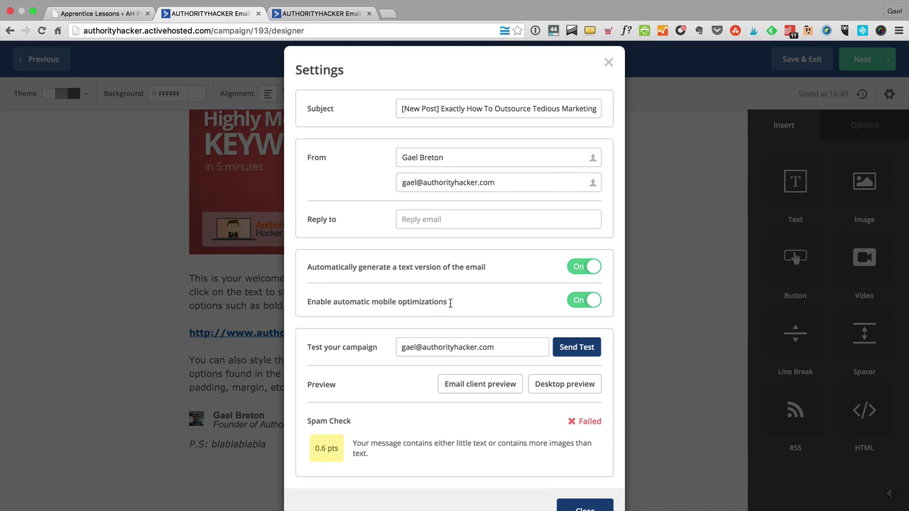
{"action": "left_click_drag", "start_coordinate": [445, 304], "coordinate": [296, 300]}
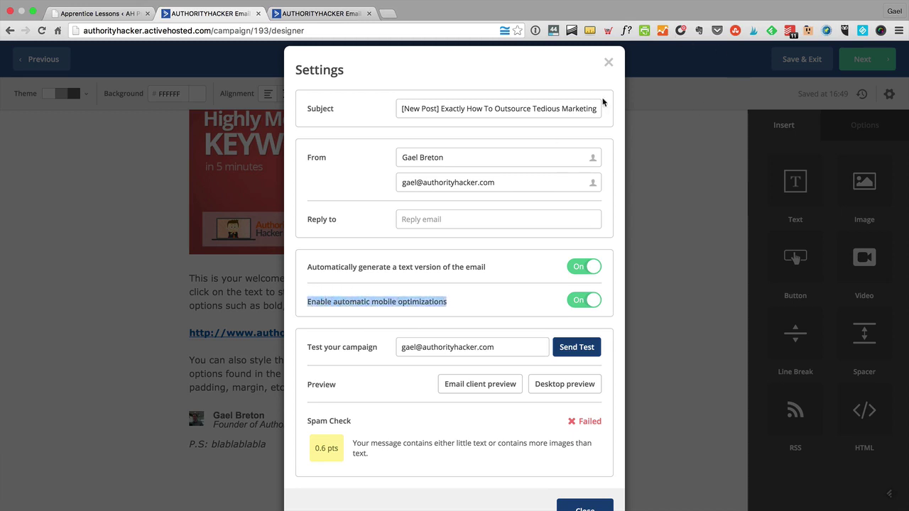
Step: Close the email settings and continue to the campaign Summary step
{"action": "left_click", "coordinate": [609, 62]}
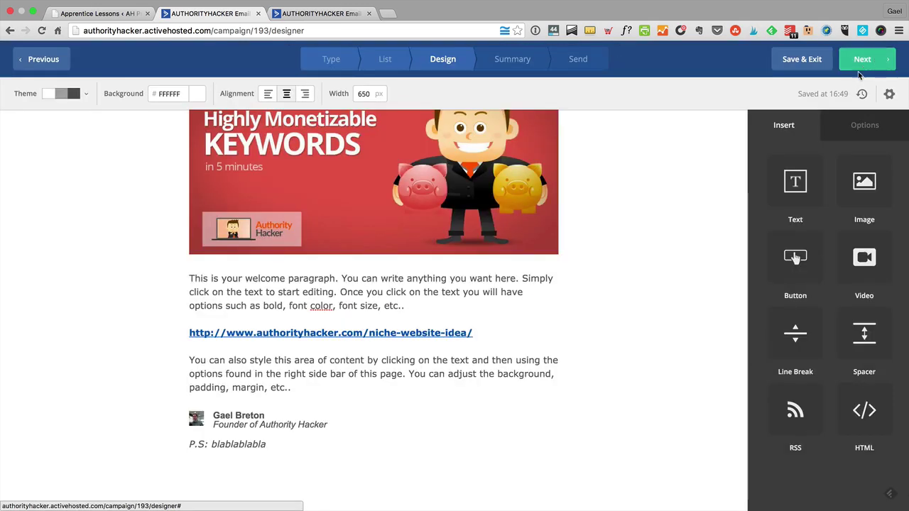
{"action": "left_click", "coordinate": [885, 59]}
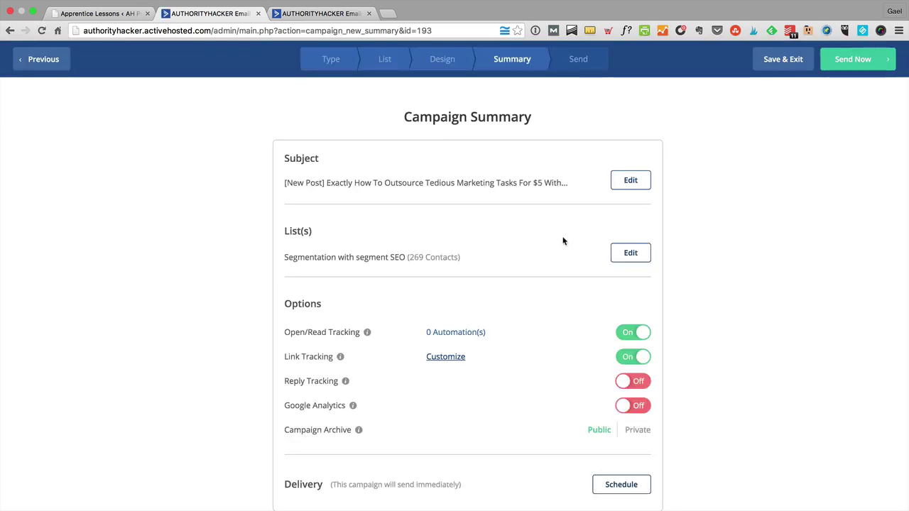
{"action": "scroll", "coordinate": [547, 301], "scroll_direction": "down", "scroll_amount": 2}
{"action": "scroll", "coordinate": [546, 300], "scroll_direction": "up", "scroll_amount": 2}
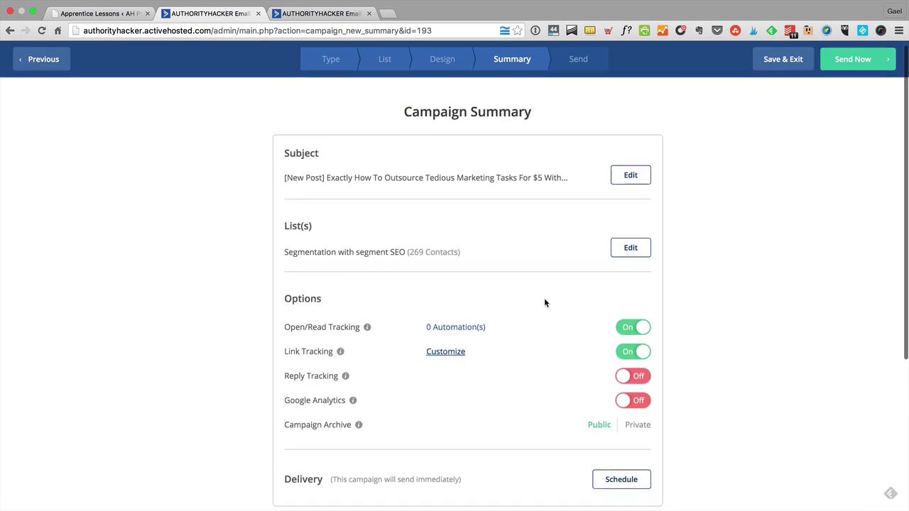
Step: Review the summary's subject line and the Segmentation list with its SEO segment
{"action": "left_click_drag", "start_coordinate": [319, 184], "coordinate": [395, 183]}
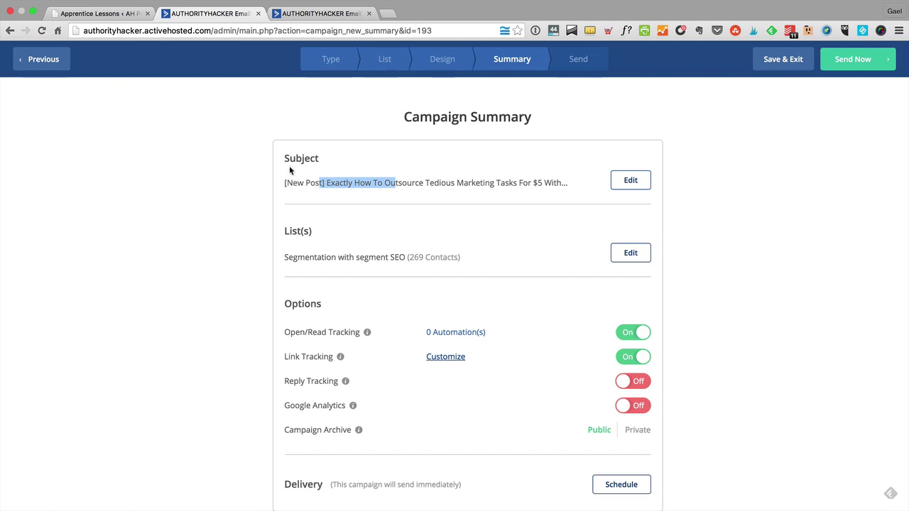
{"action": "left_click_drag", "start_coordinate": [294, 259], "coordinate": [472, 254]}
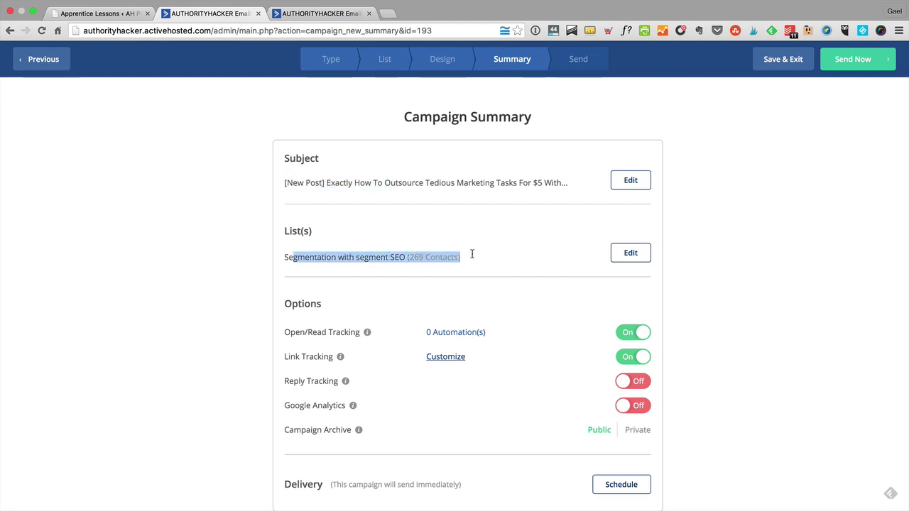
{"action": "double_click", "coordinate": [303, 258]}
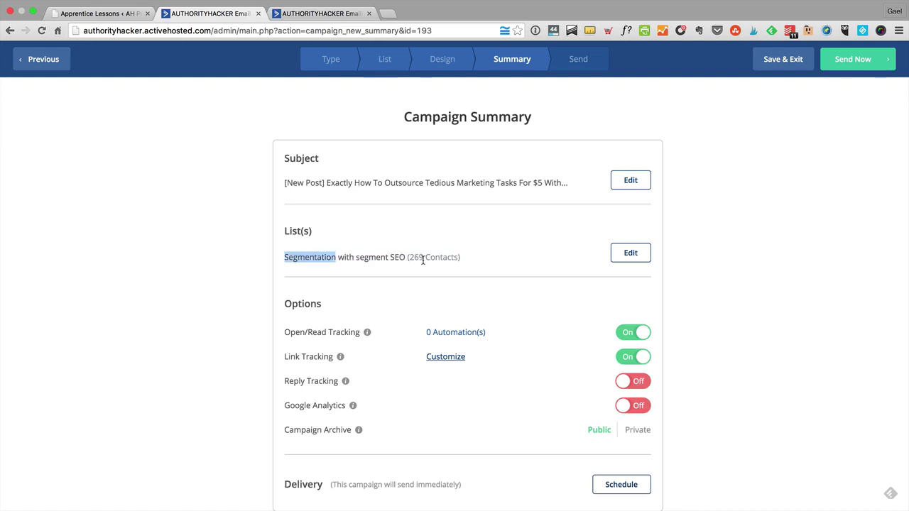
{"action": "double_click", "coordinate": [395, 262]}
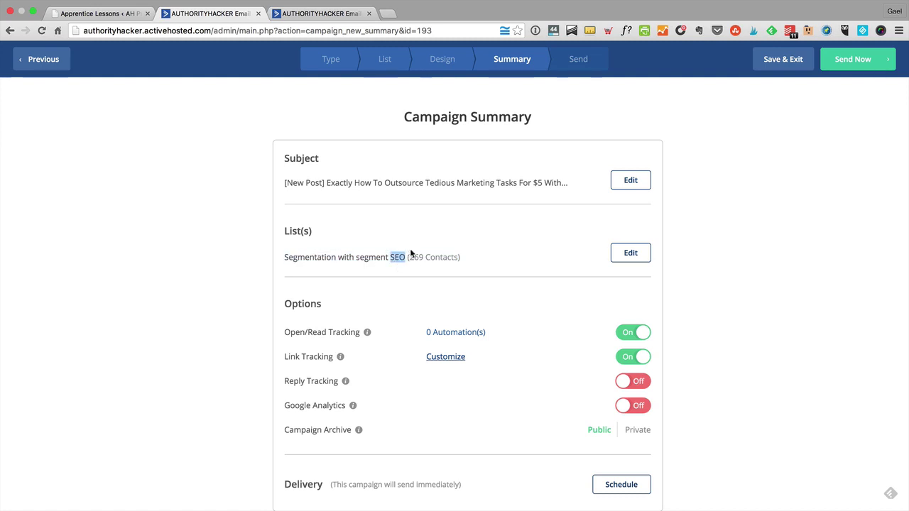
{"action": "scroll", "coordinate": [413, 249], "scroll_direction": "down", "scroll_amount": 1}
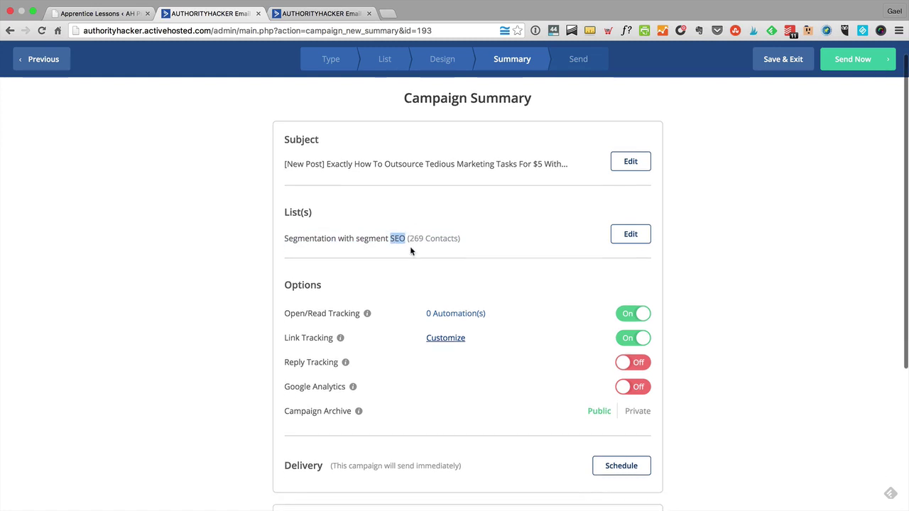
{"action": "left_click_drag", "start_coordinate": [408, 241], "coordinate": [460, 242]}
{"action": "scroll", "coordinate": [429, 268], "scroll_direction": "down", "scroll_amount": 2}
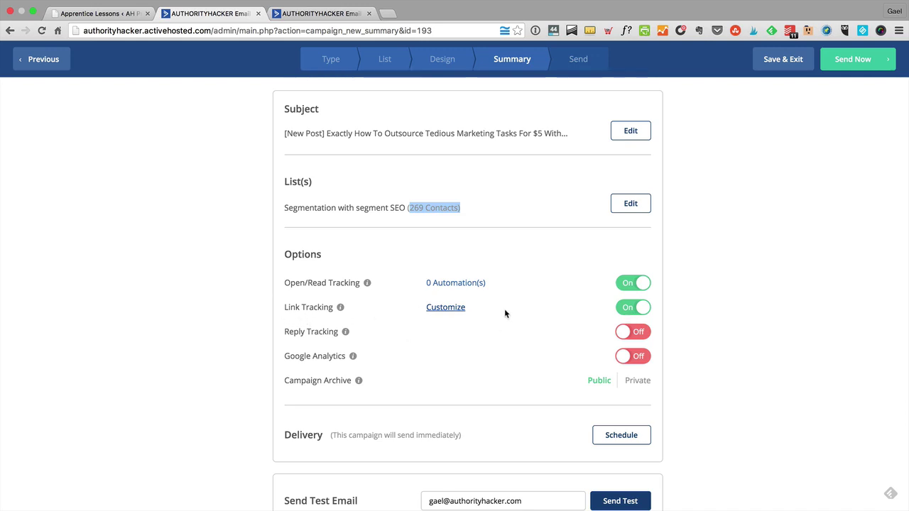
Step: Turn on Google Analytics tracking with Demo as the tracking campaign name
{"action": "left_click", "coordinate": [632, 356]}
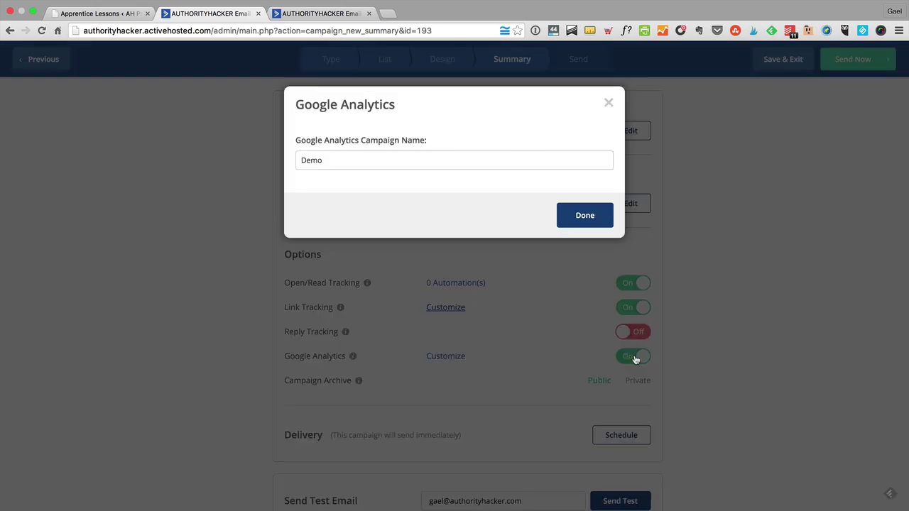
{"action": "left_click", "coordinate": [570, 224]}
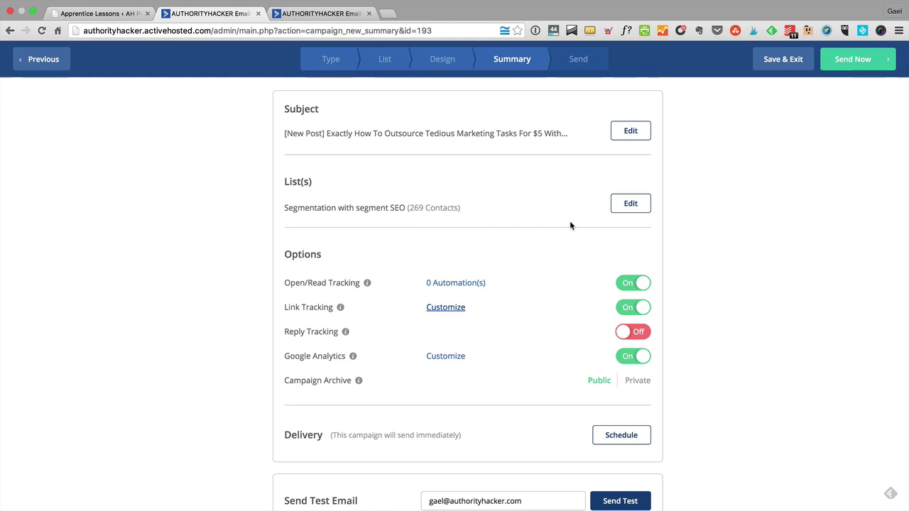
{"action": "scroll", "coordinate": [597, 284], "scroll_direction": "down", "scroll_amount": 2}
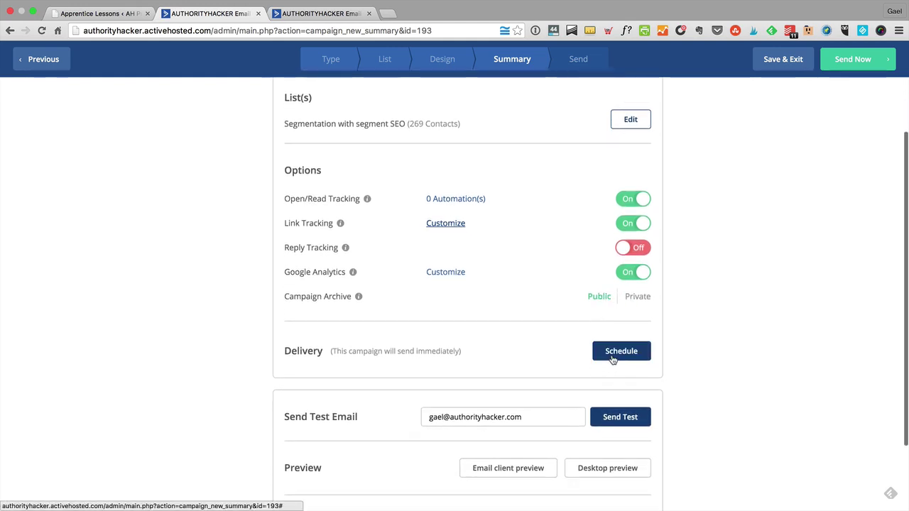
Step: Schedule delivery for next week, 11/30/2015 at 16:50, instead of immediately
{"action": "left_click", "coordinate": [612, 356]}
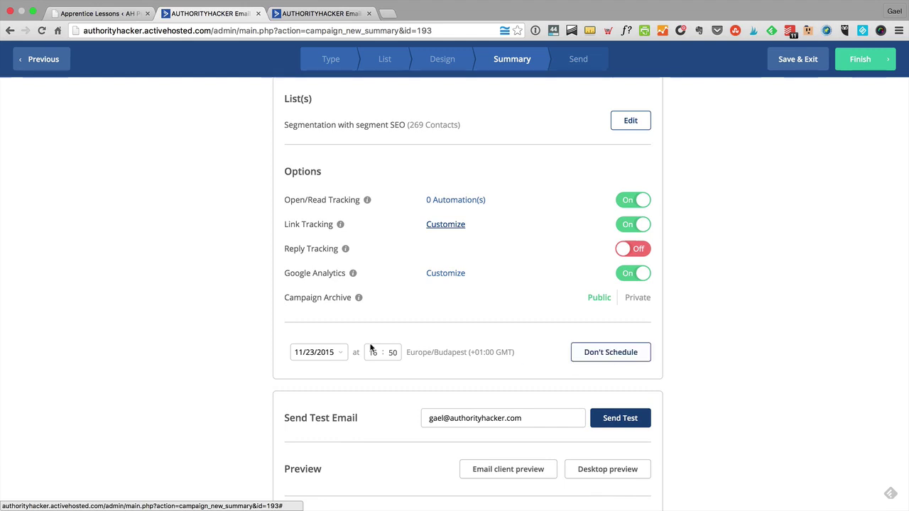
{"action": "left_click", "coordinate": [331, 352]}
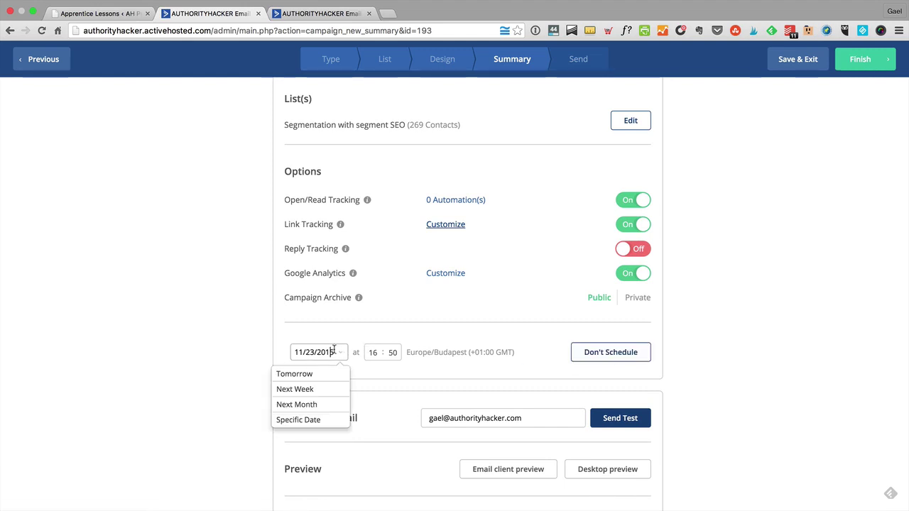
{"action": "left_click", "coordinate": [333, 392]}
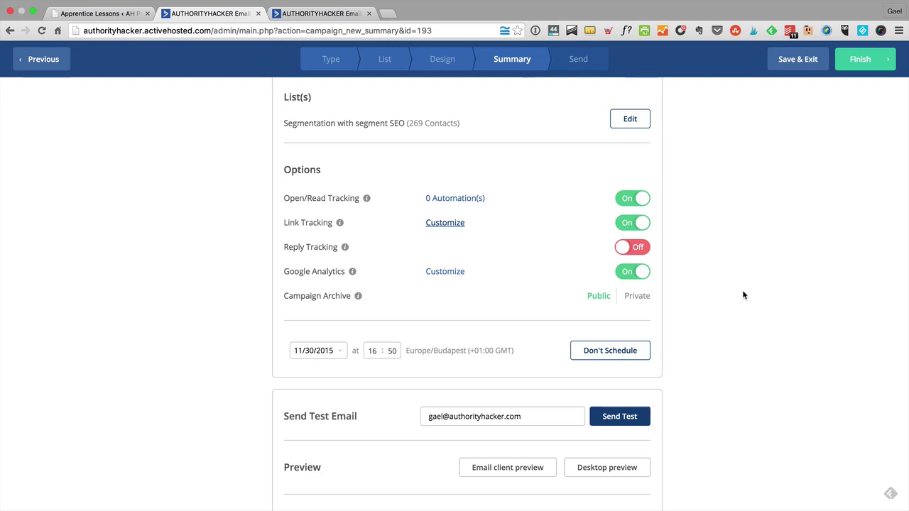
{"action": "scroll", "coordinate": [639, 377], "scroll_direction": "down", "scroll_amount": 3}
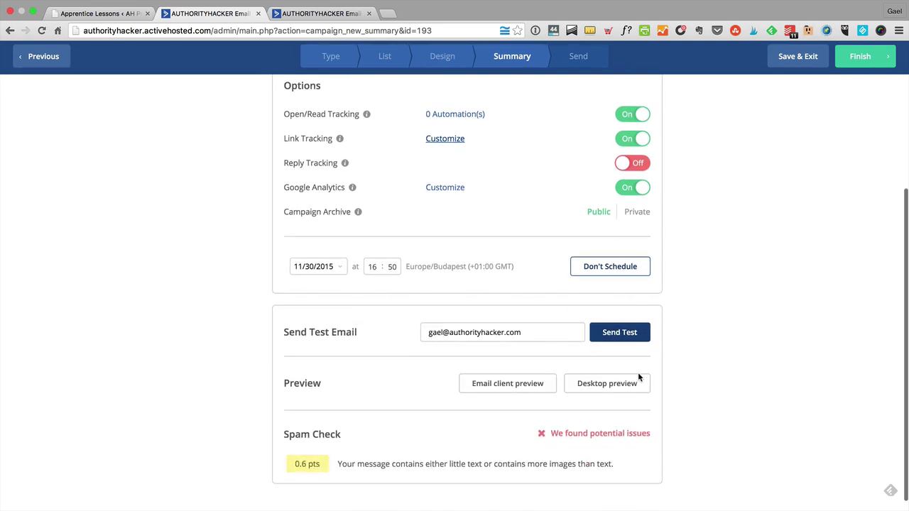
Step: Preview the email in a new tab without the paid compatibility test, check the blog post link, and return to Campaign Summary
{"action": "left_click", "coordinate": [497, 393]}
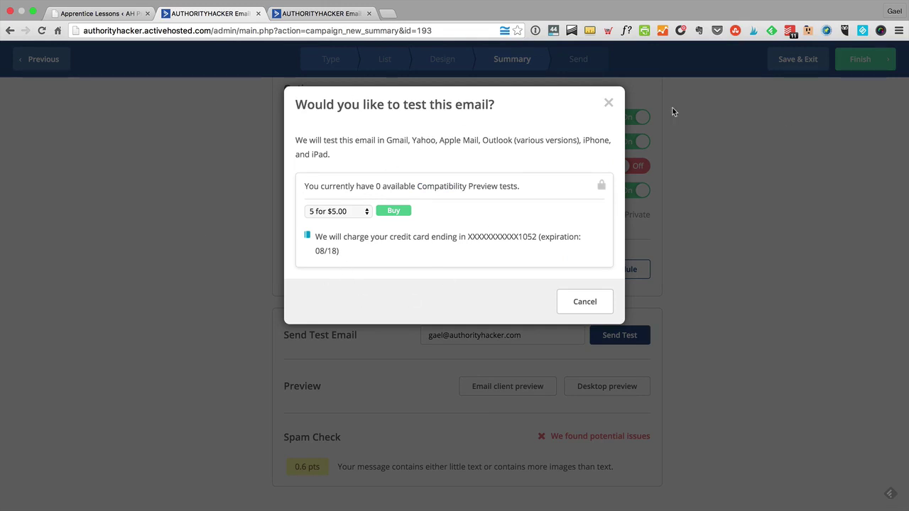
{"action": "left_click", "coordinate": [609, 103]}
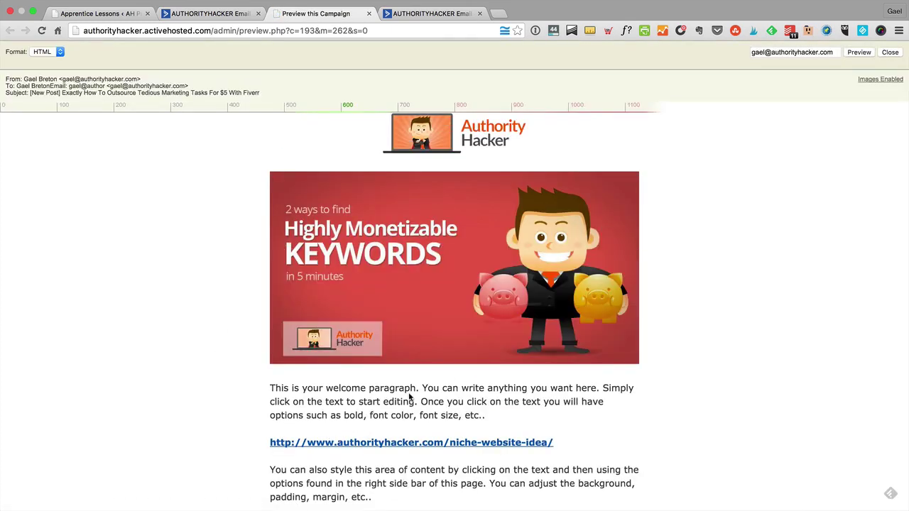
{"action": "scroll", "coordinate": [455, 376], "scroll_direction": "down", "scroll_amount": 5}
{"action": "scroll", "coordinate": [448, 372], "scroll_direction": "up", "scroll_amount": 5}
{"action": "scroll", "coordinate": [448, 372], "scroll_direction": "down", "scroll_amount": 4}
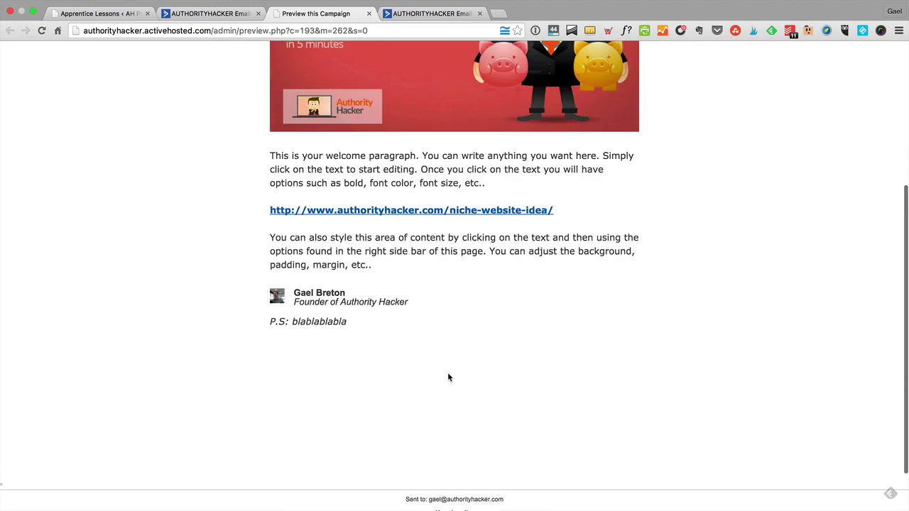
{"action": "scroll", "coordinate": [447, 372], "scroll_direction": "up", "scroll_amount": 5}
{"action": "scroll", "coordinate": [448, 378], "scroll_direction": "down", "scroll_amount": 2}
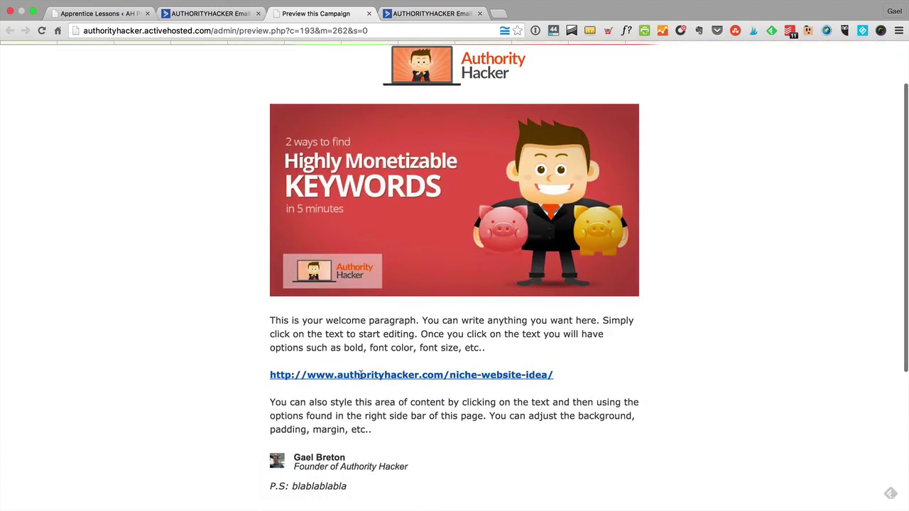
{"action": "triple_click", "coordinate": [361, 375]}
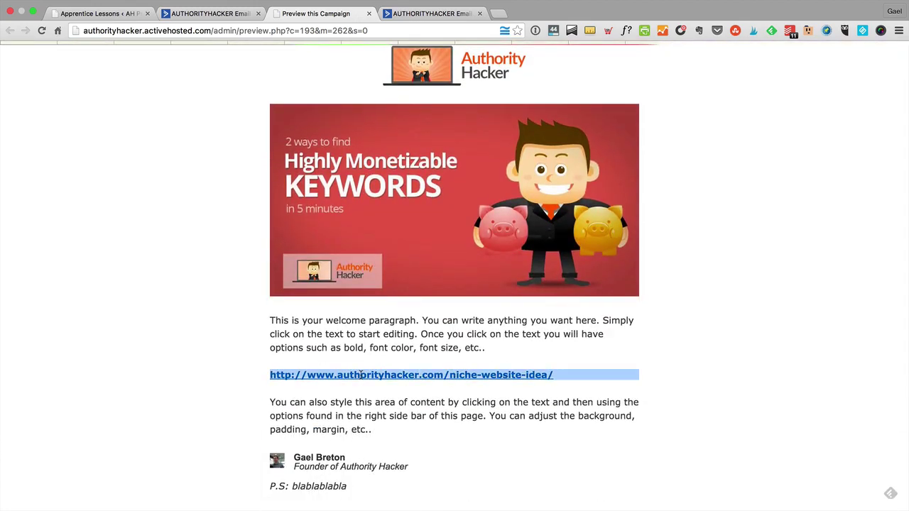
{"action": "left_click", "coordinate": [179, 27]}
{"action": "scroll", "coordinate": [710, 268], "scroll_direction": "up", "scroll_amount": 5}
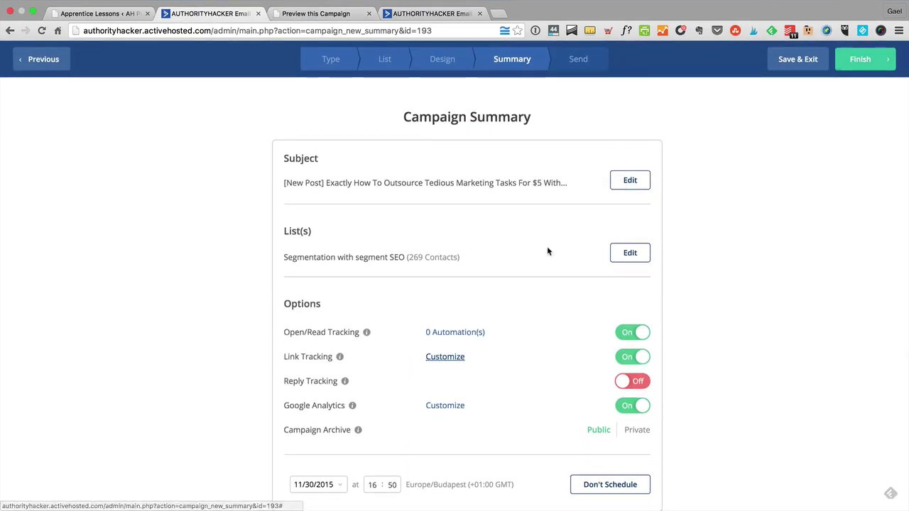
{"action": "scroll", "coordinate": [548, 252], "scroll_direction": "down", "scroll_amount": 5}
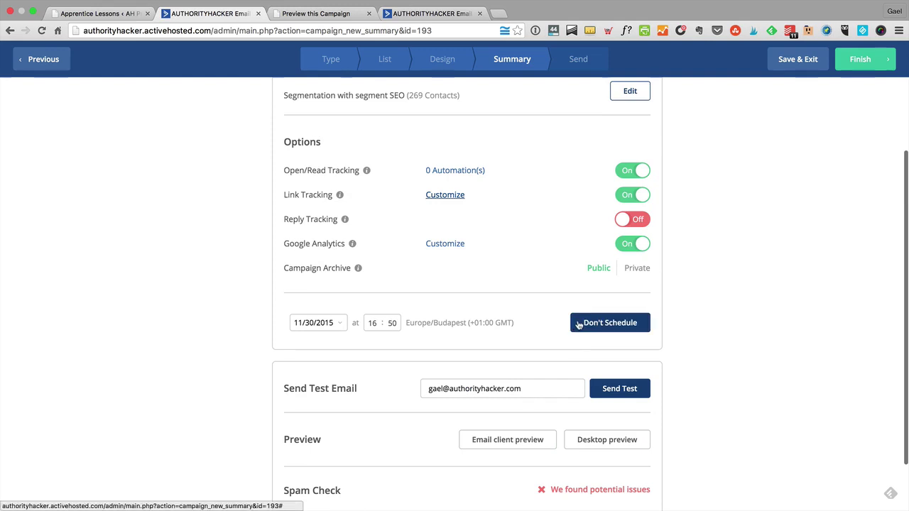
{"action": "scroll", "coordinate": [572, 336], "scroll_direction": "down", "scroll_amount": 2}
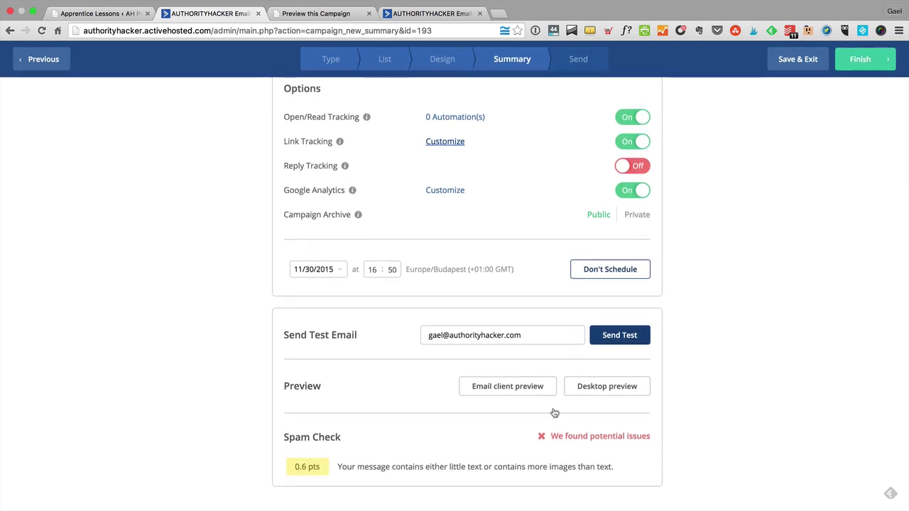
{"action": "left_click_drag", "start_coordinate": [629, 471], "coordinate": [294, 438]}
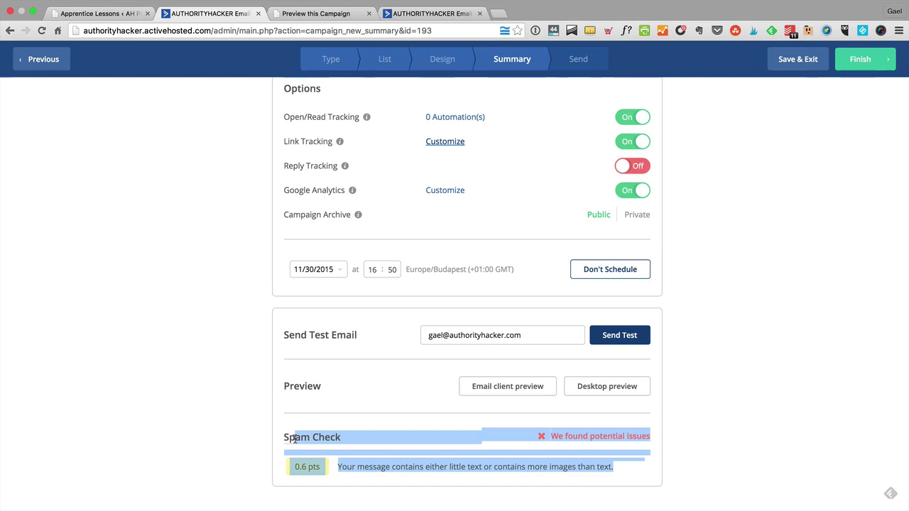
{"action": "left_click", "coordinate": [370, 469]}
{"action": "left_click_drag", "start_coordinate": [627, 475], "coordinate": [289, 466]}
{"action": "left_click", "coordinate": [337, 465]}
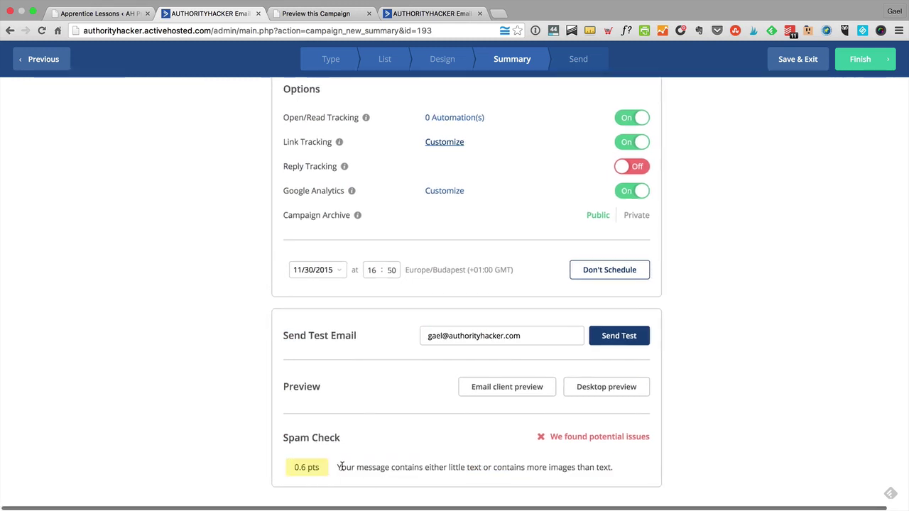
{"action": "left_click", "coordinate": [609, 467], "text": "shift"}
{"action": "left_click_drag", "start_coordinate": [609, 467], "coordinate": [614, 465]}
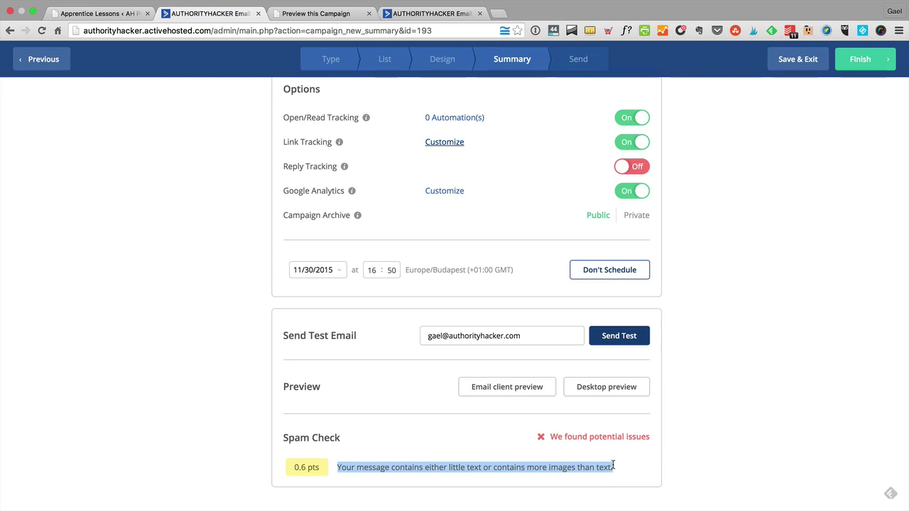
{"action": "scroll", "coordinate": [589, 473], "scroll_direction": "up", "scroll_amount": 5}
{"action": "scroll", "coordinate": [587, 472], "scroll_direction": "down", "scroll_amount": 5}
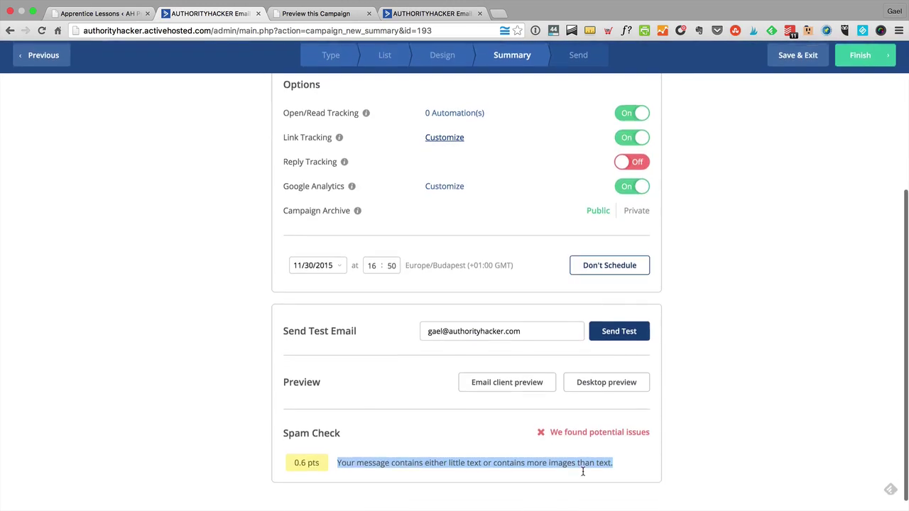